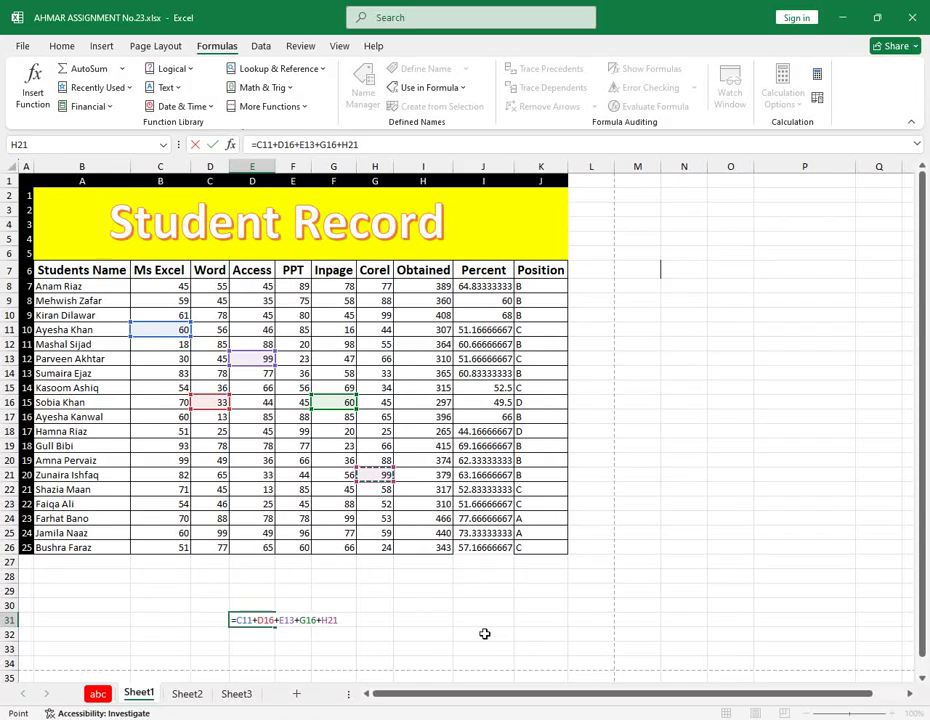
Step: Commit the formula =C11+D16+E13+G16+H21 in cell E31 and reselect that cell
key(Return)
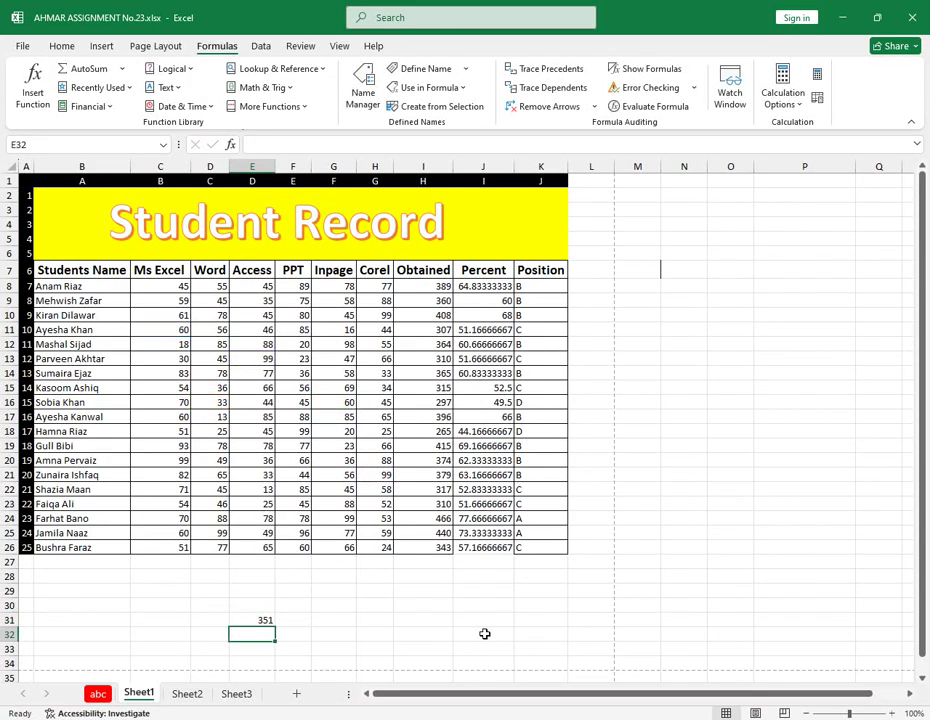
click(263, 621)
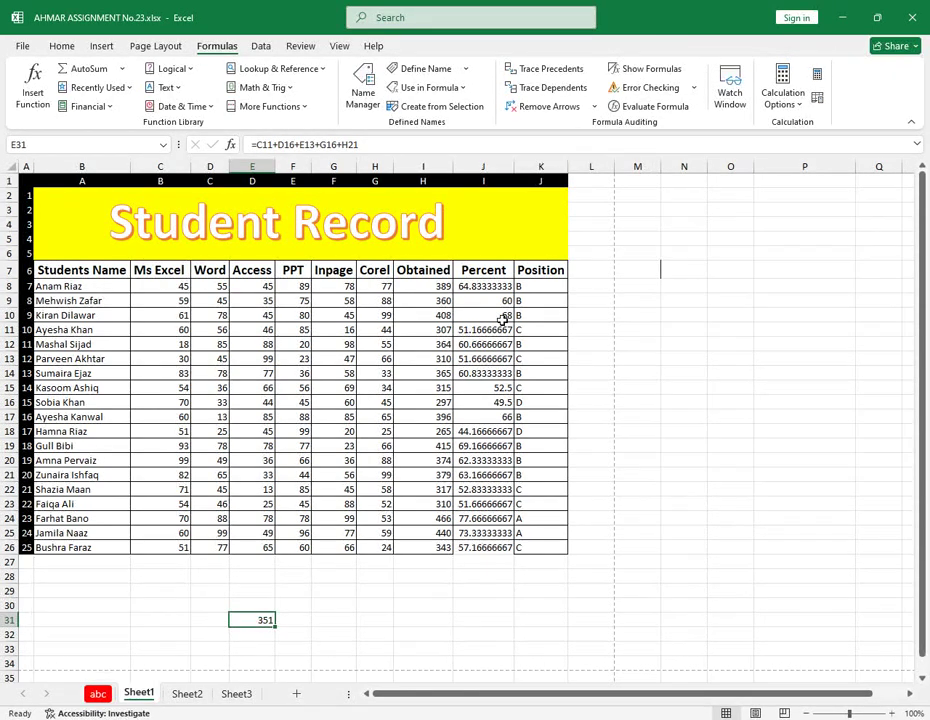
Step: Trace the precedents of the formula in E31 and remove the arrows, repeating the trace and removal once more
click(347, 606)
click(262, 620)
click(551, 69)
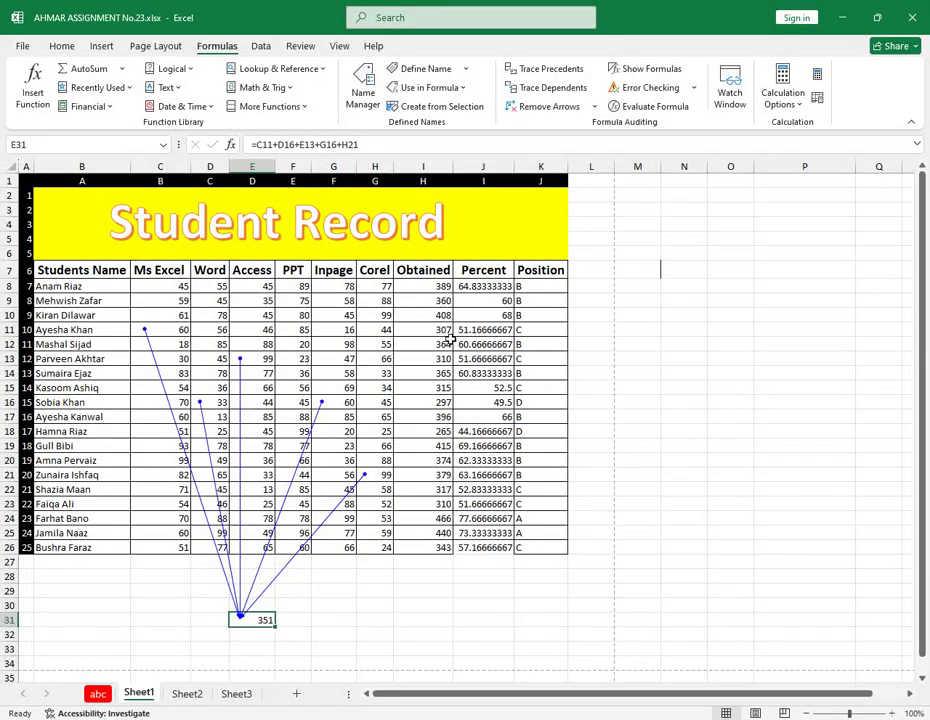
click(562, 111)
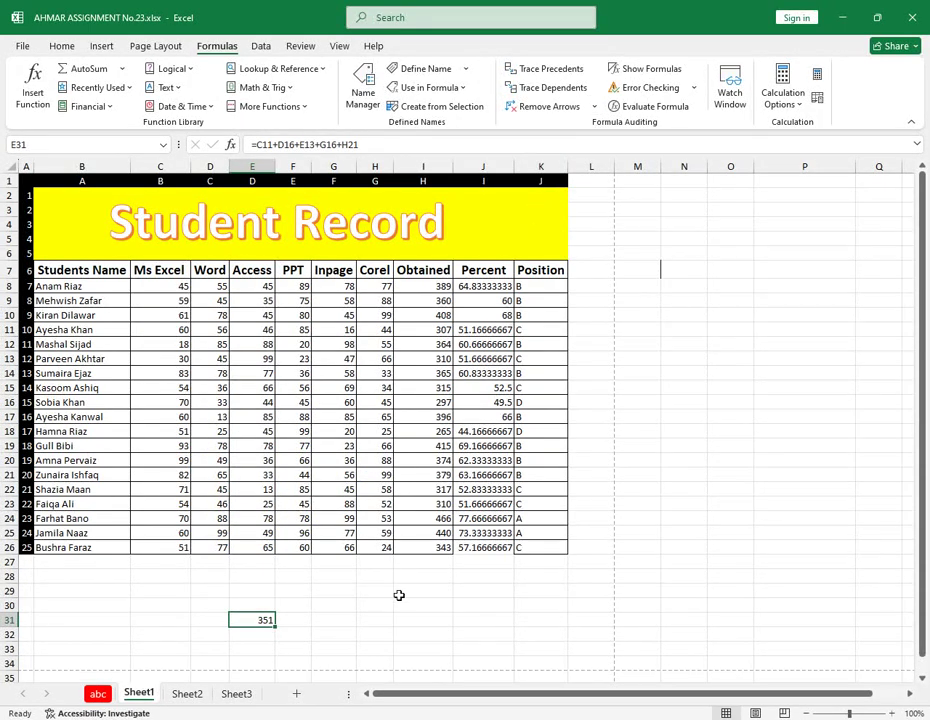
click(556, 73)
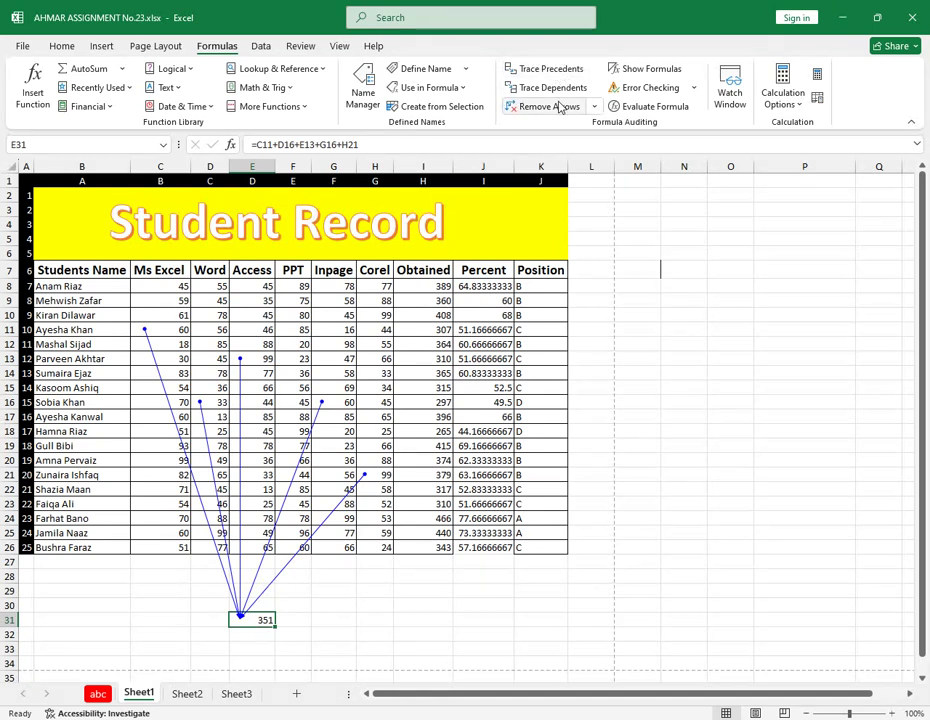
click(561, 107)
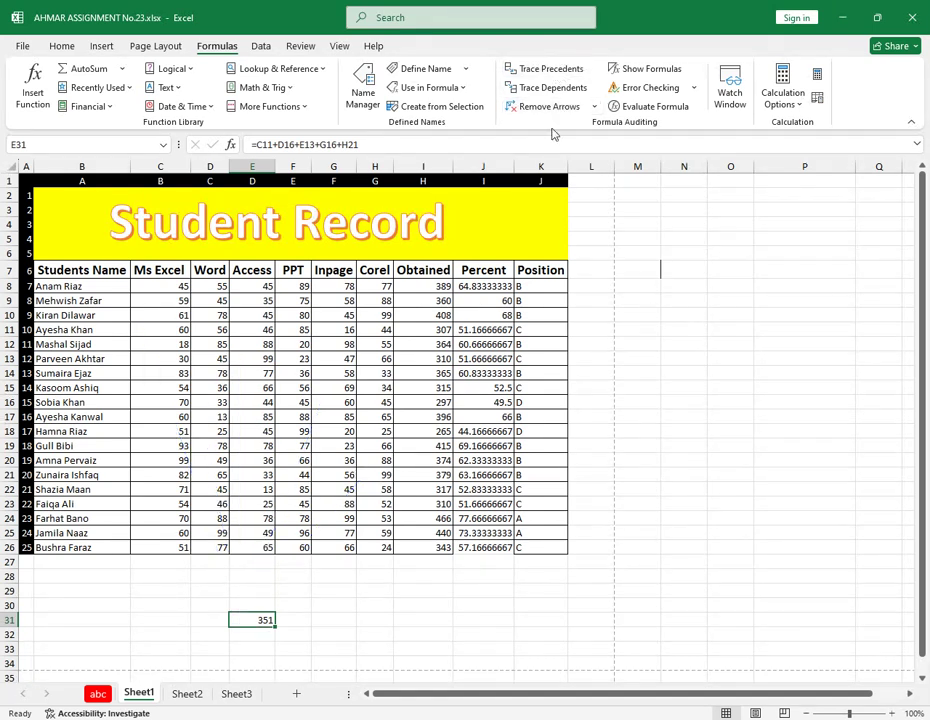
Step: Delete the stray empty shape lying over the Ms Excel marks around cell C10
click(173, 333)
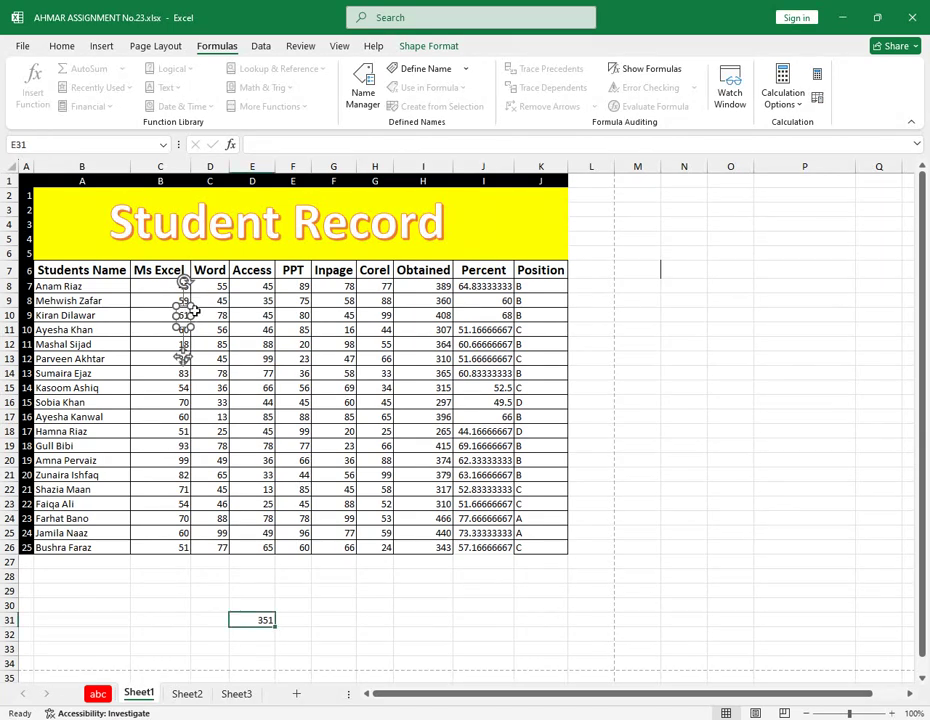
key(Delete)
Step: Trace the dependents of cell C11 and remove the arrow
click(176, 330)
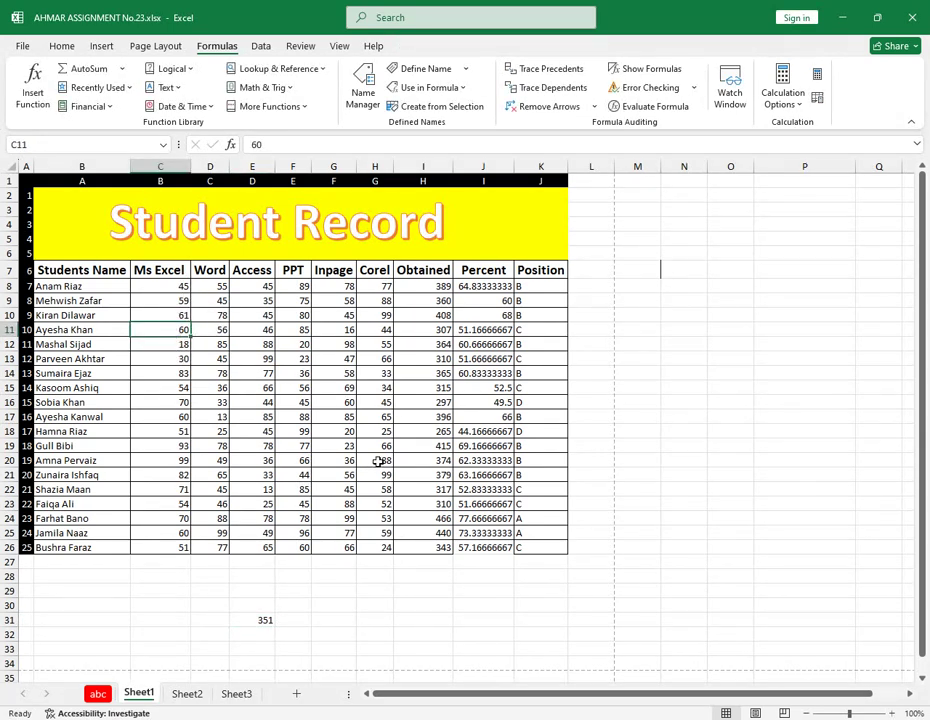
click(549, 92)
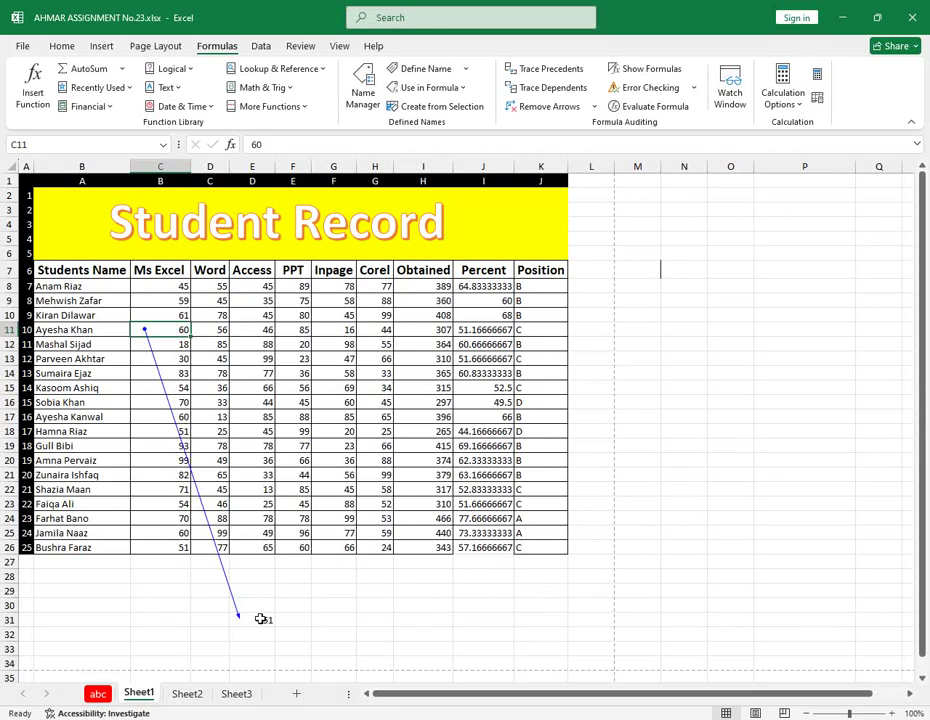
click(552, 108)
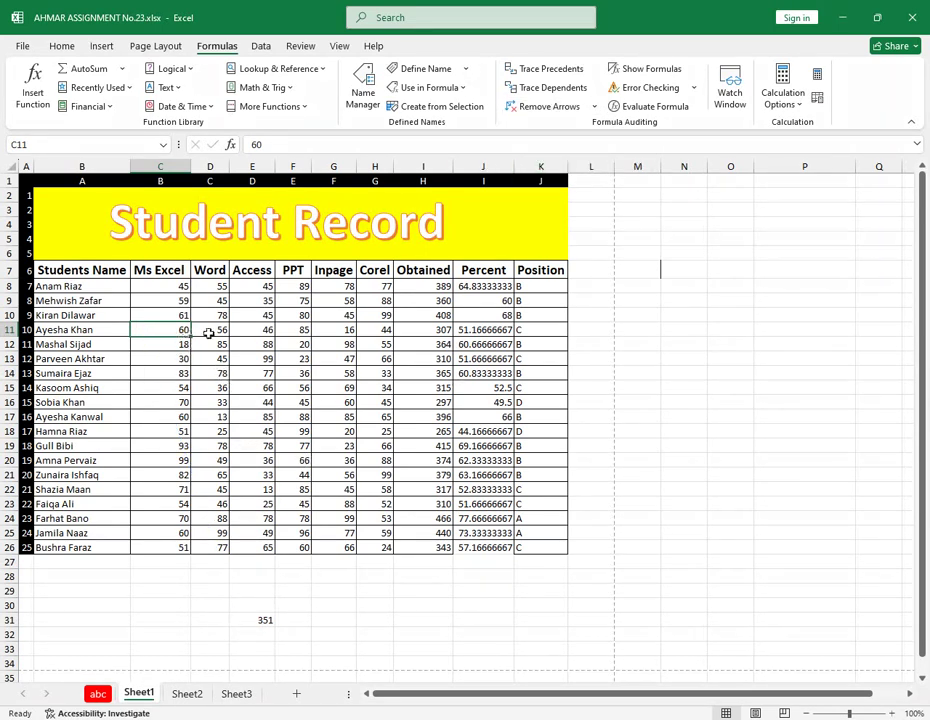
Step: Trace the dependents of C11 again, check the arrow in the print preview, and clear it from the sheet
click(553, 89)
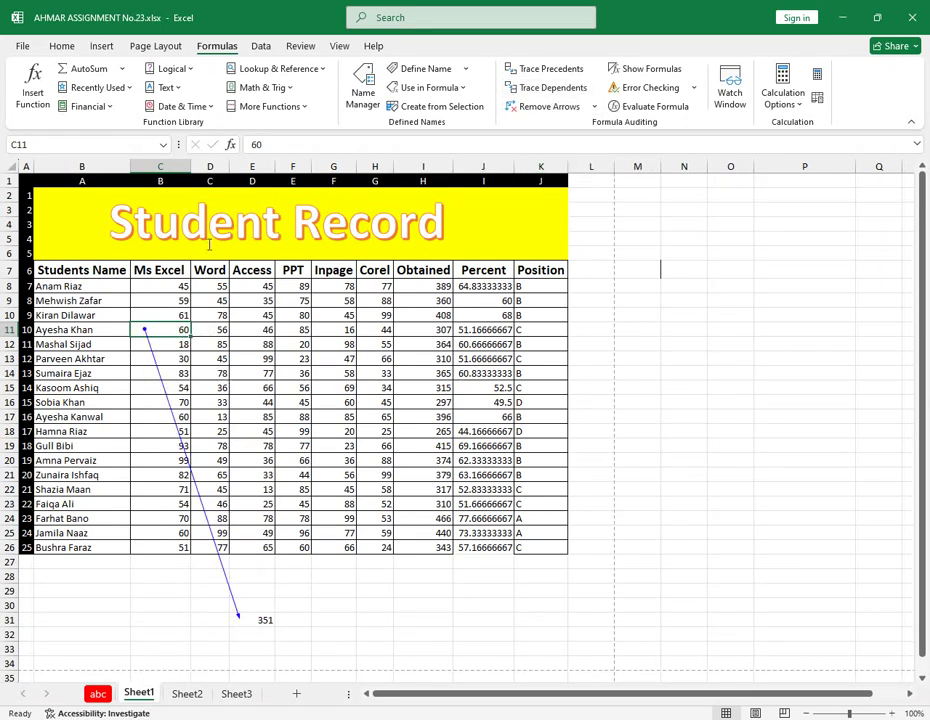
click(22, 46)
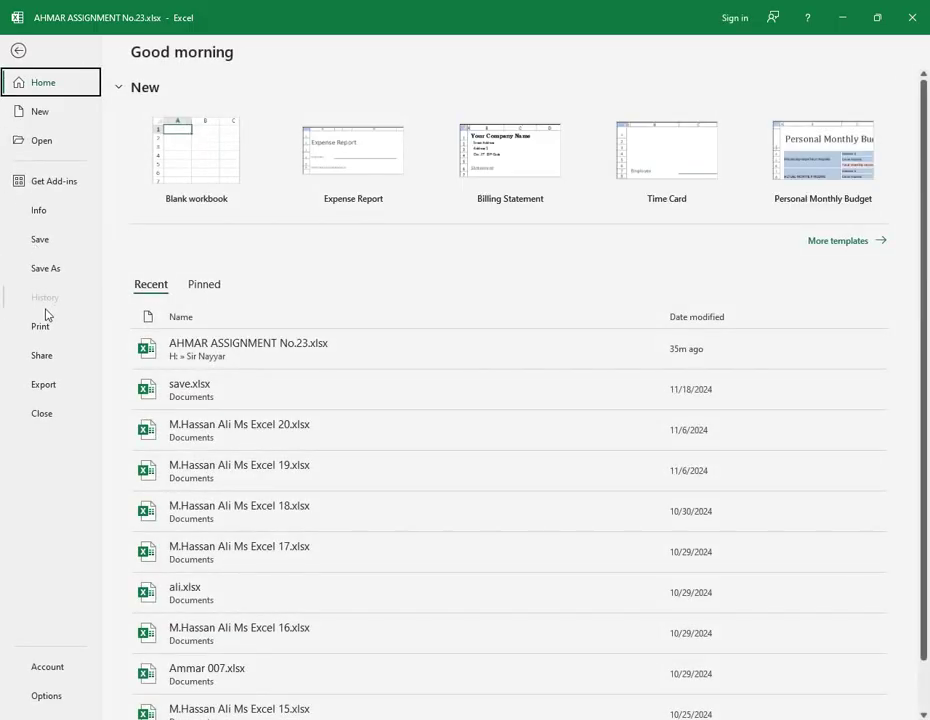
click(38, 330)
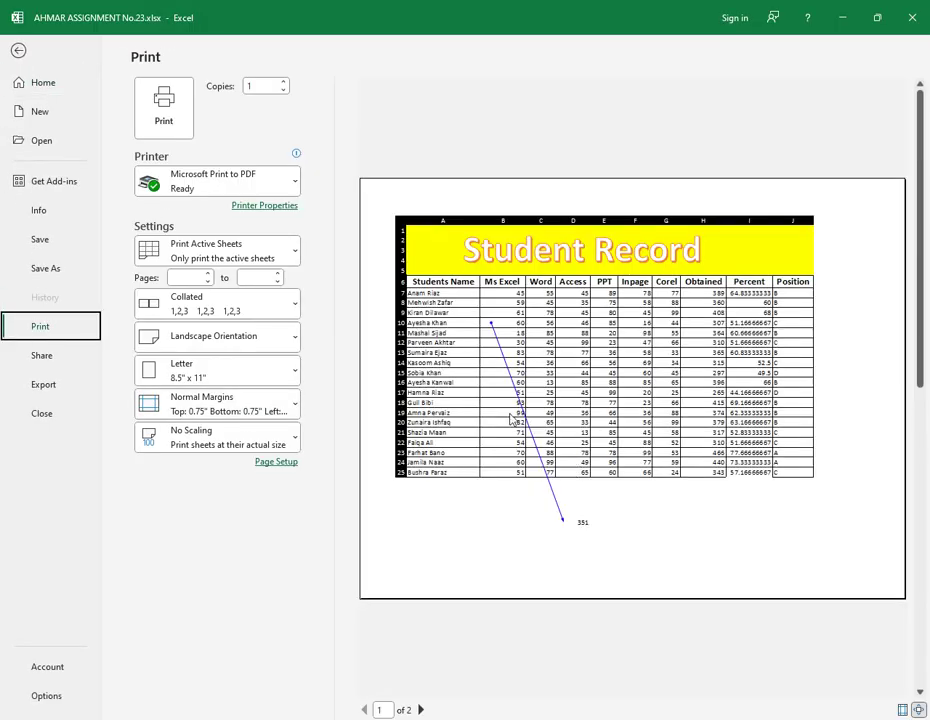
click(18, 46)
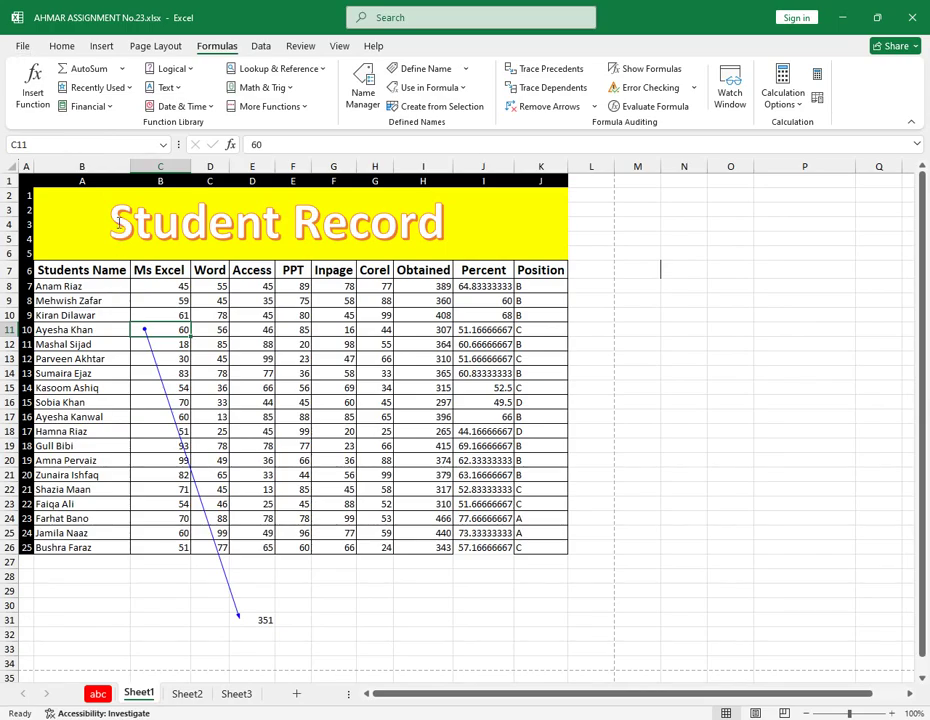
click(515, 105)
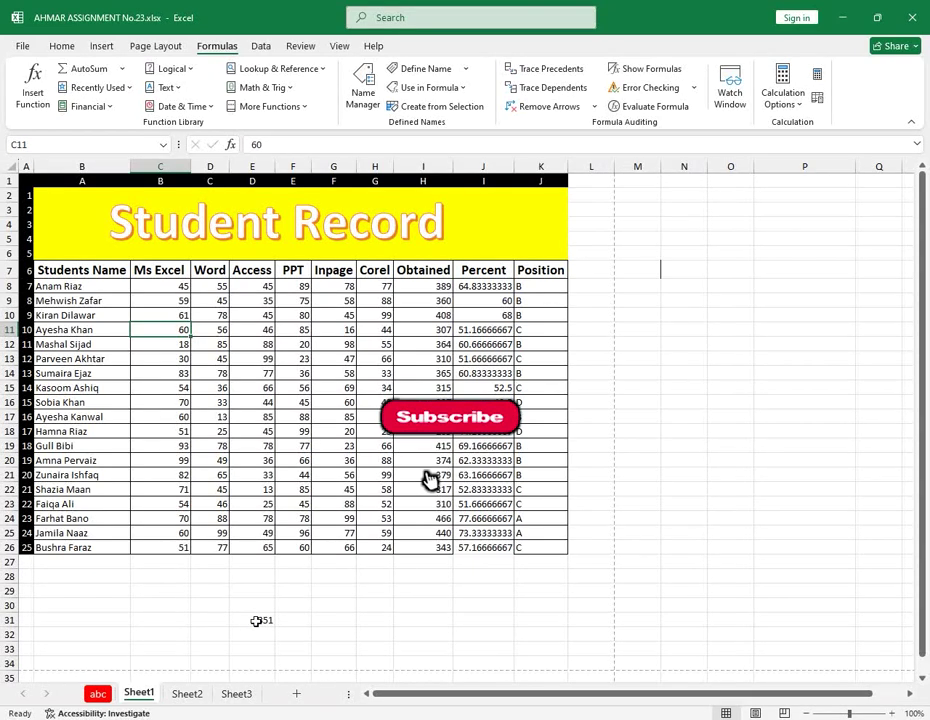
Step: Show the formulas on Sheet1 and widen column E so the whole formula in E31 fits
click(255, 619)
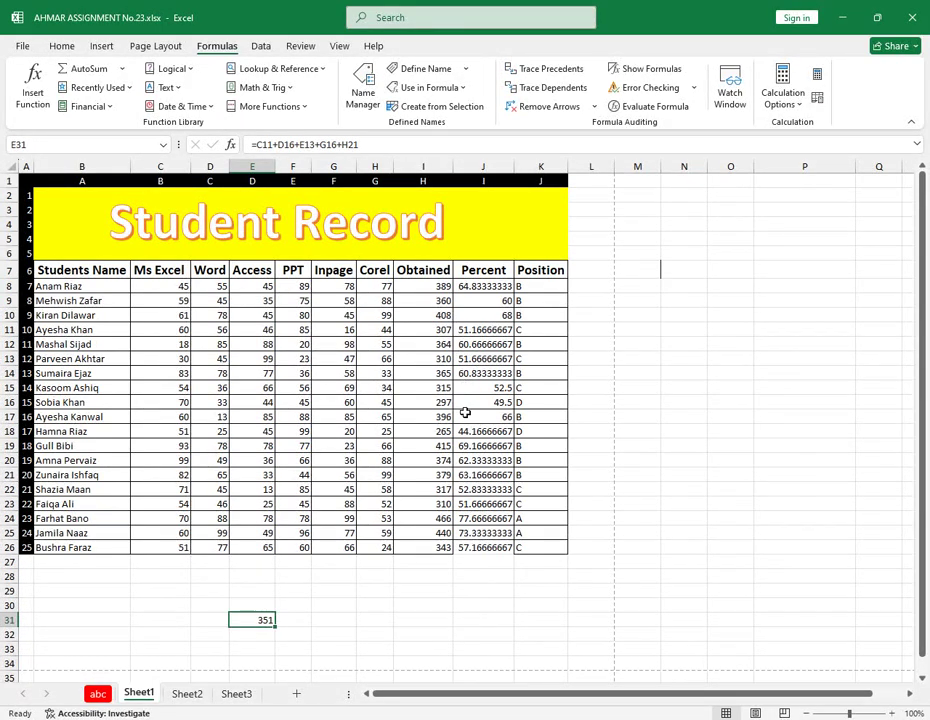
click(652, 69)
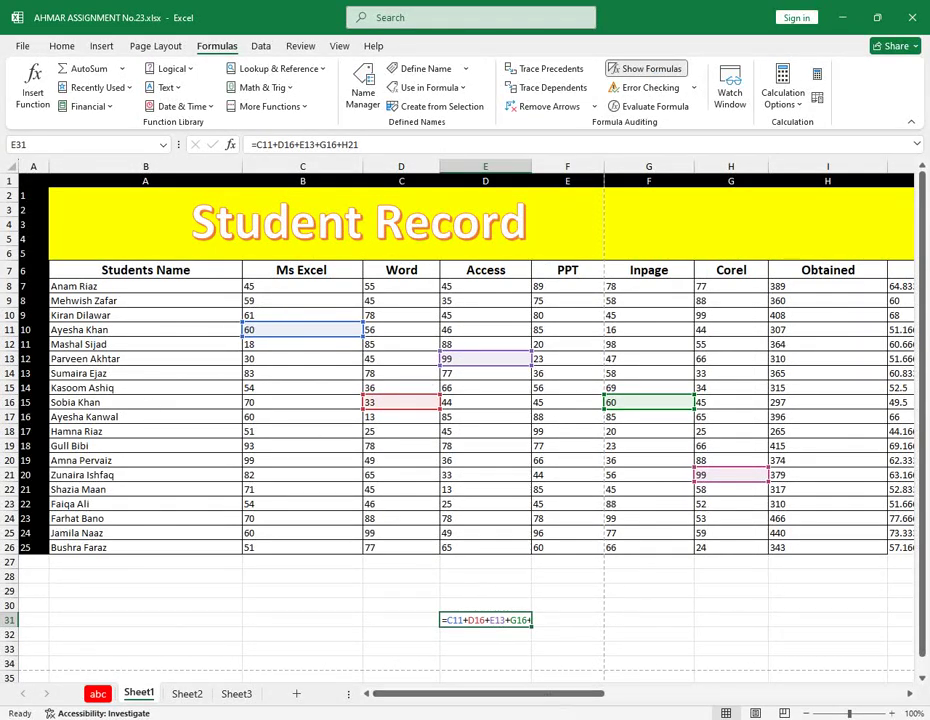
drag(557, 697, 653, 680)
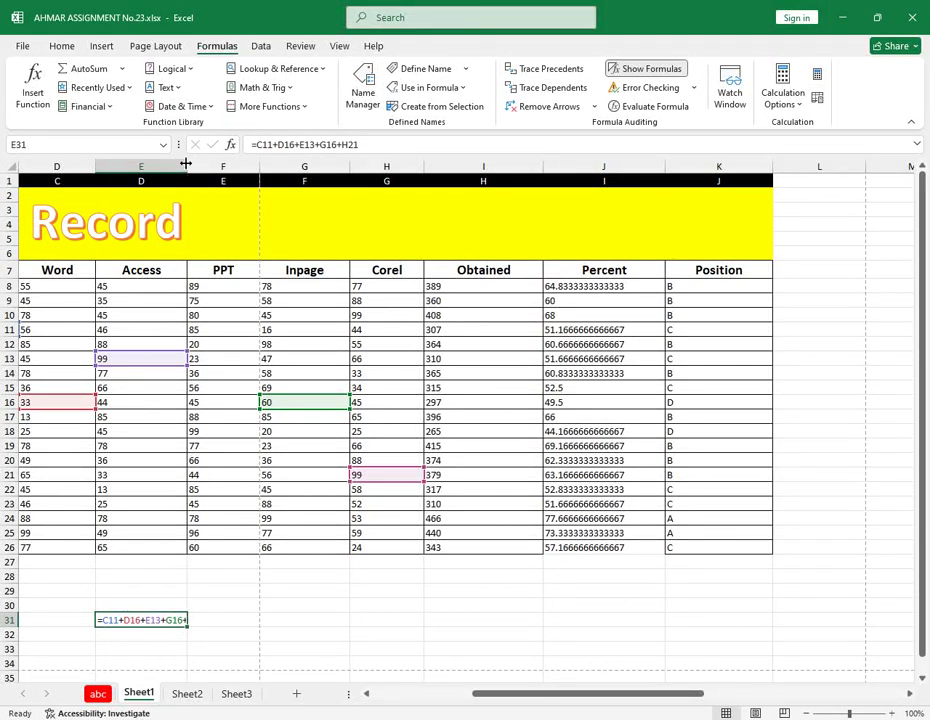
drag(187, 167, 232, 167)
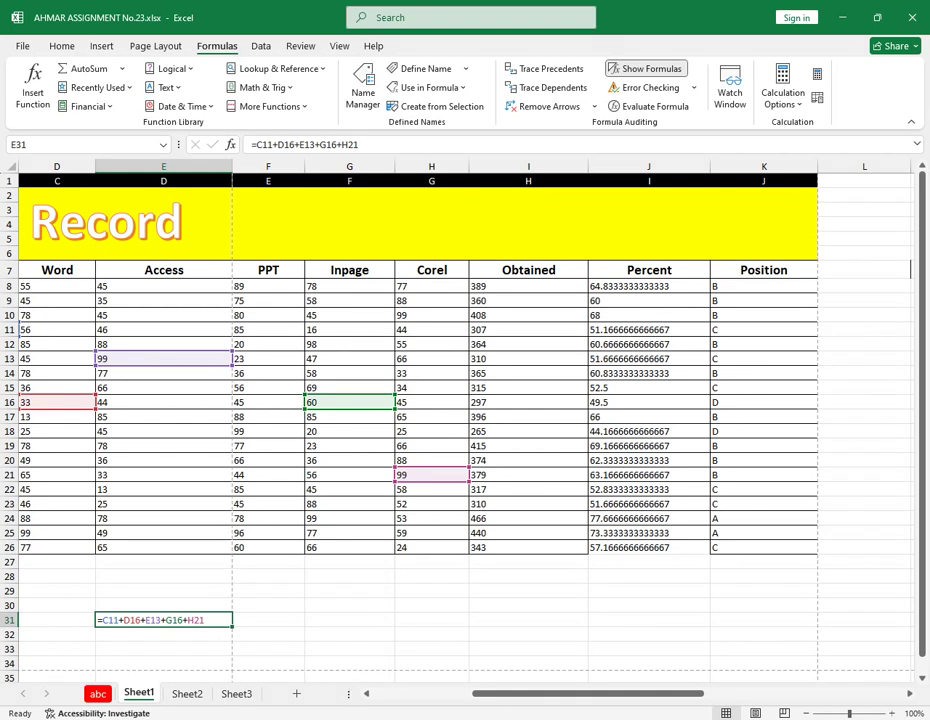
Step: Switch Sheet1 back from displaying formulas to displaying results
drag(517, 702, 410, 694)
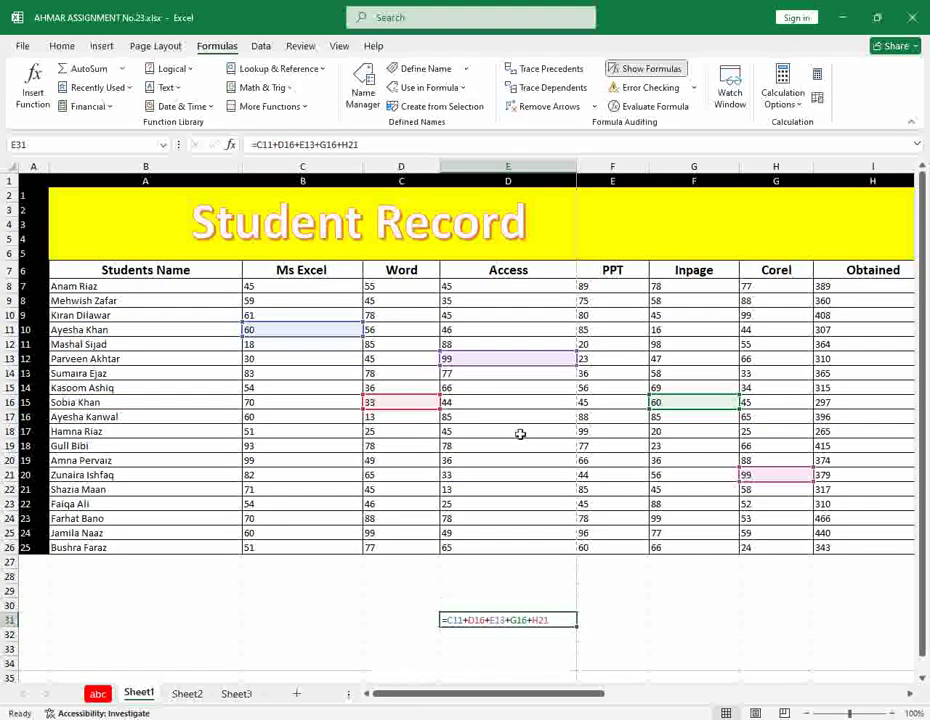
click(632, 68)
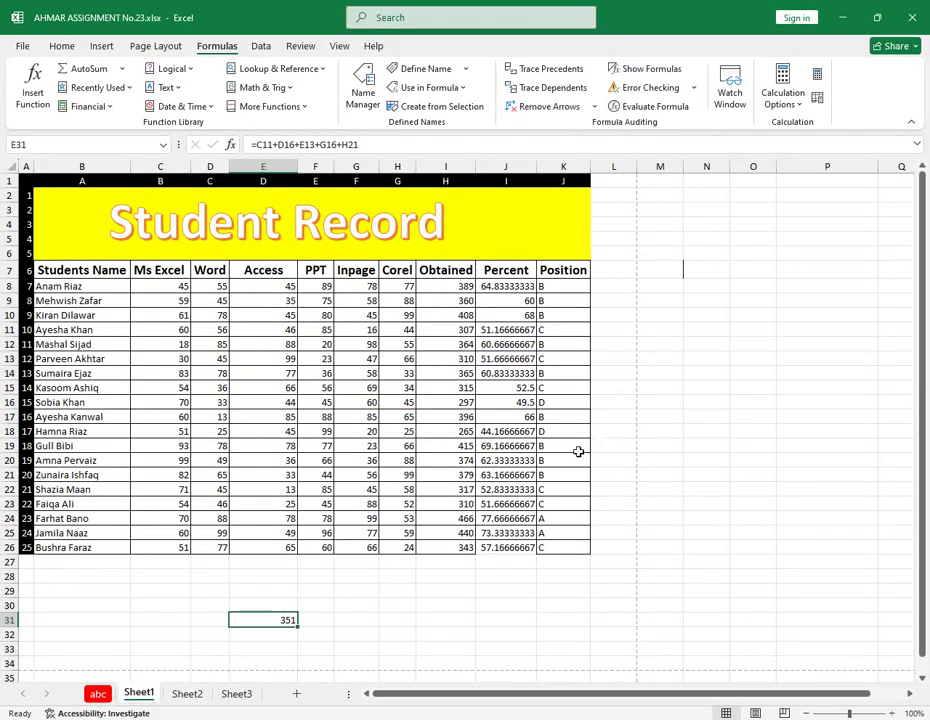
Step: Check whether the Obtained, Percent and Position cells on Sheet1 hold formulas or plain values, and compare them with E31
click(548, 301)
click(511, 289)
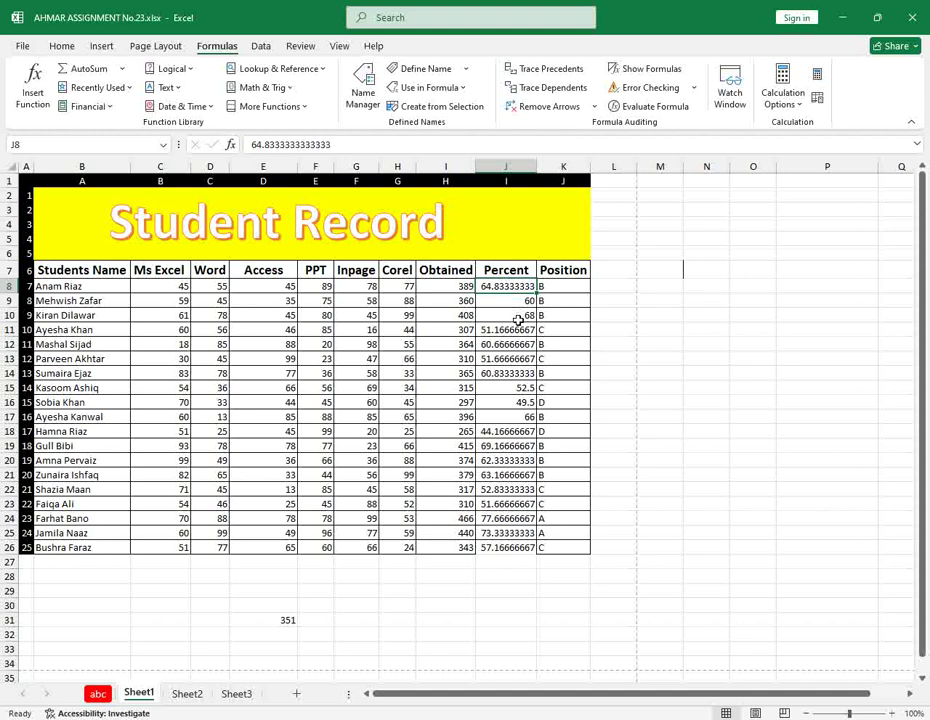
click(528, 326)
click(556, 312)
click(557, 287)
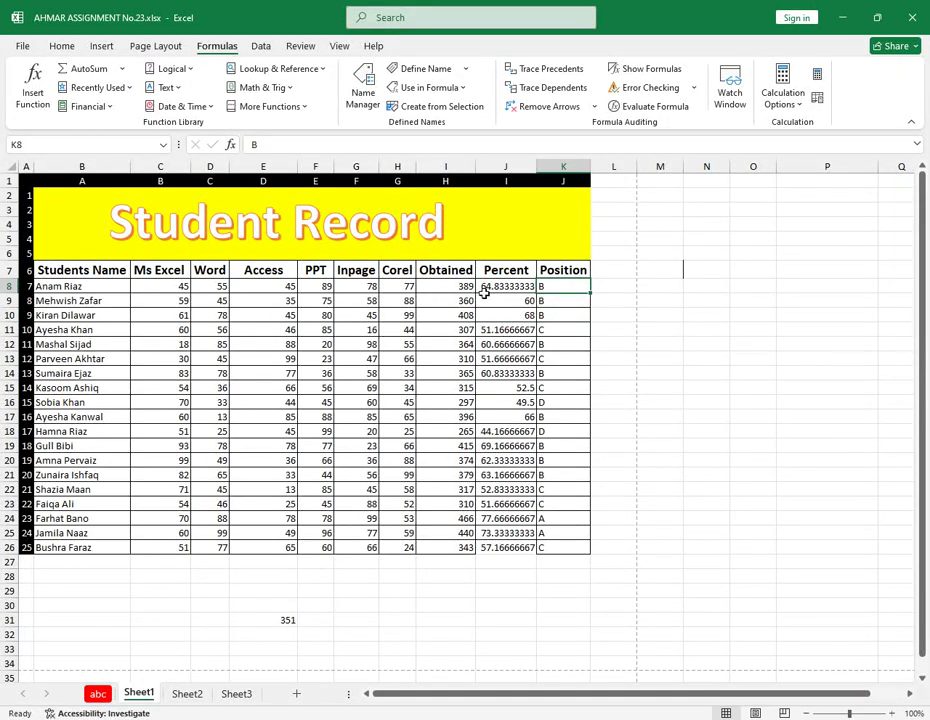
drag(450, 287, 582, 550)
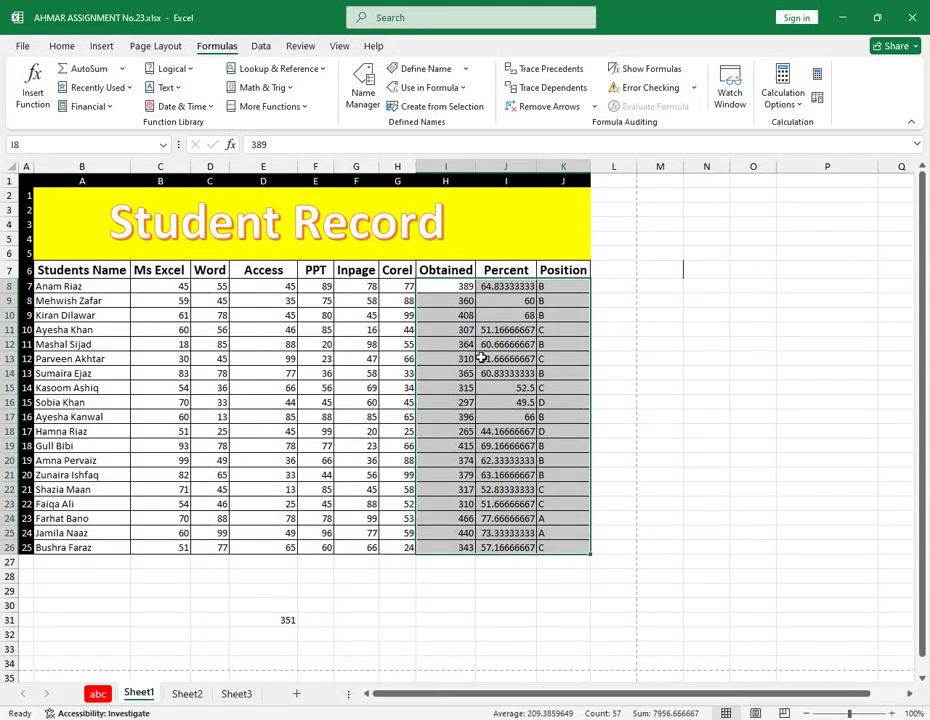
click(421, 595)
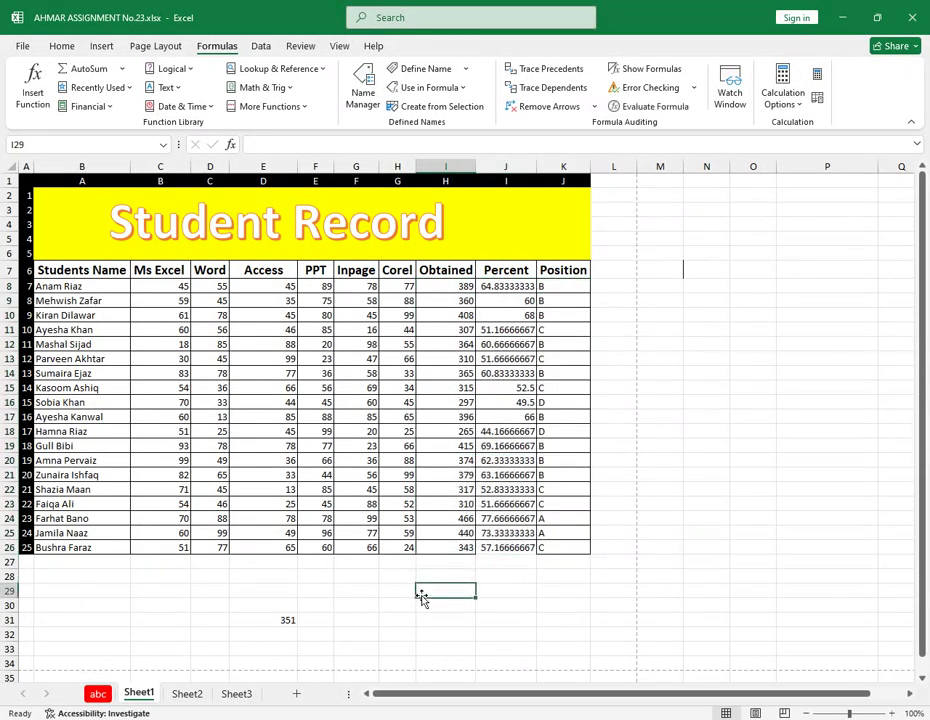
click(285, 620)
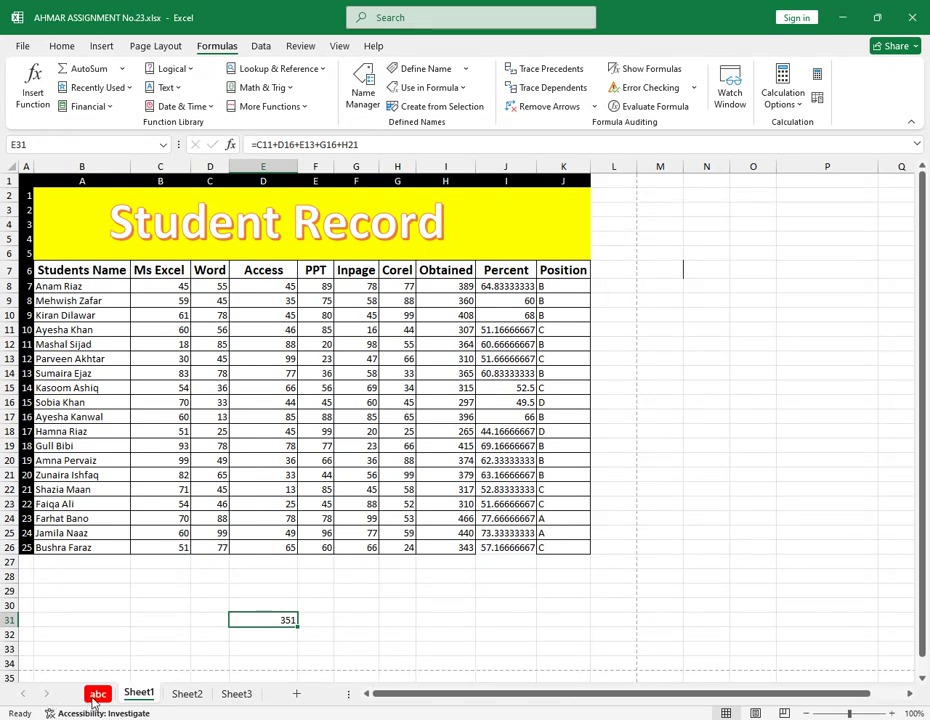
Step: On the abc sheet, show the formulas to review the Obtained, Percent and Position columns, and turn the formula display back off
click(98, 693)
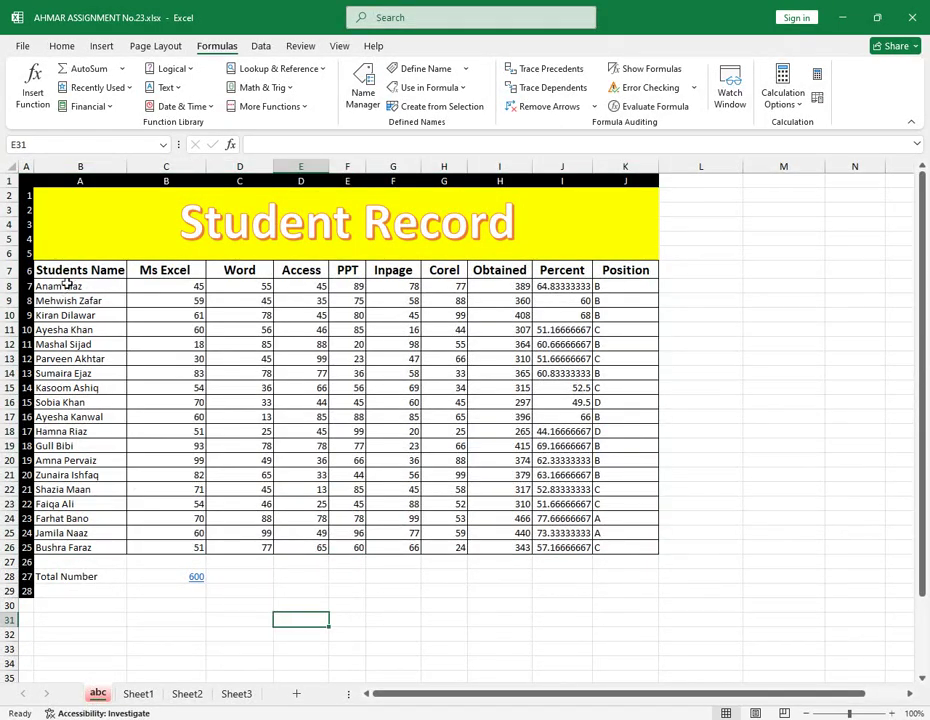
drag(72, 272, 609, 543)
click(448, 637)
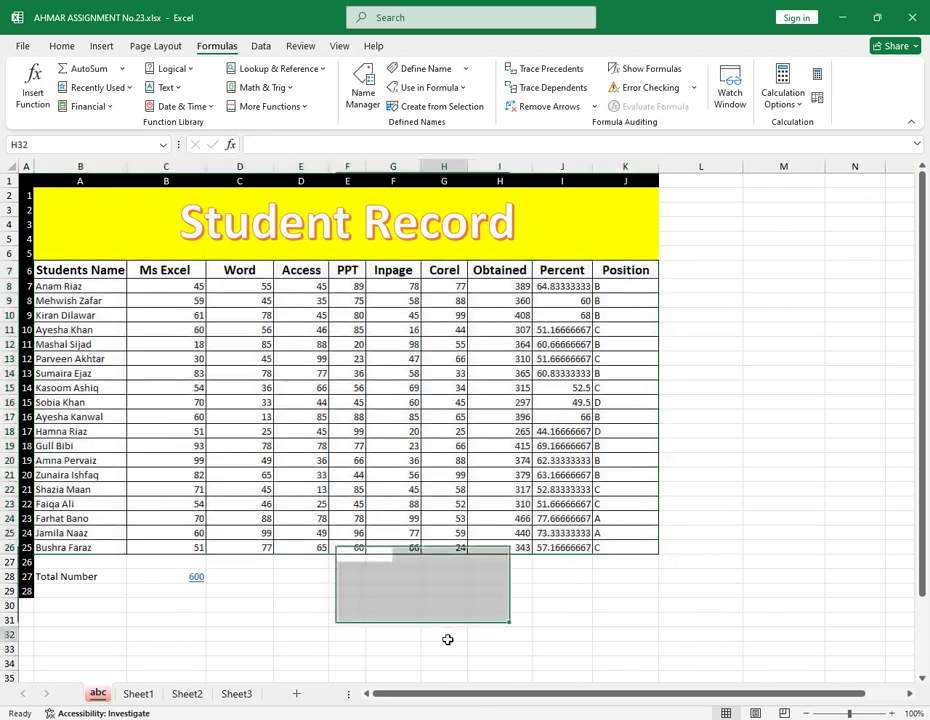
click(643, 72)
drag(600, 695, 785, 680)
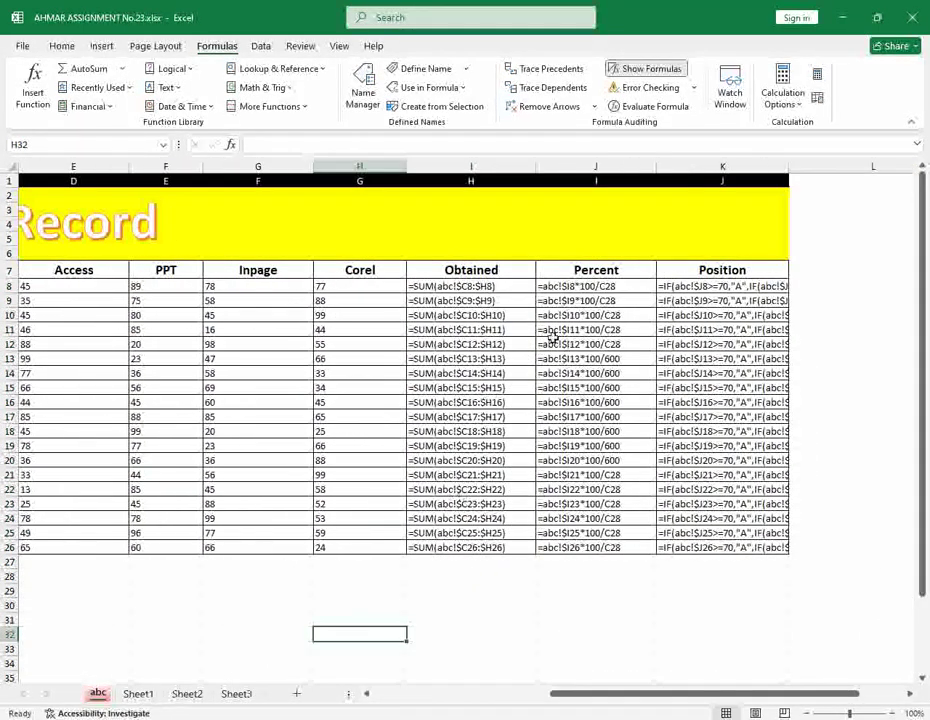
click(630, 69)
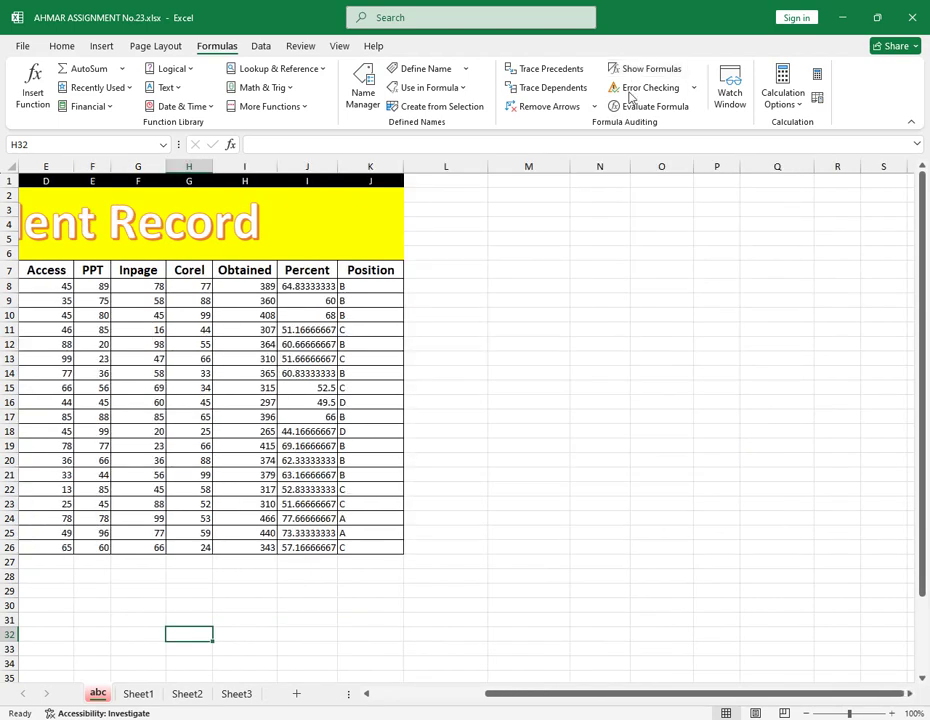
drag(610, 695, 270, 668)
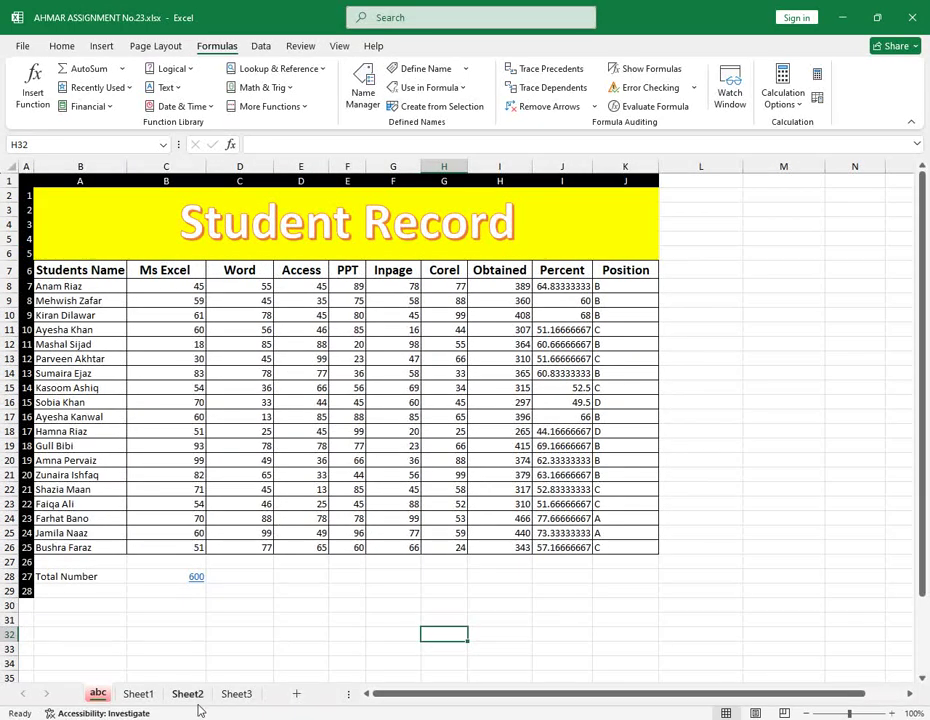
Step: On Sheet1, enter the values 1, 2 and 3 across cells H28 to J28
click(150, 695)
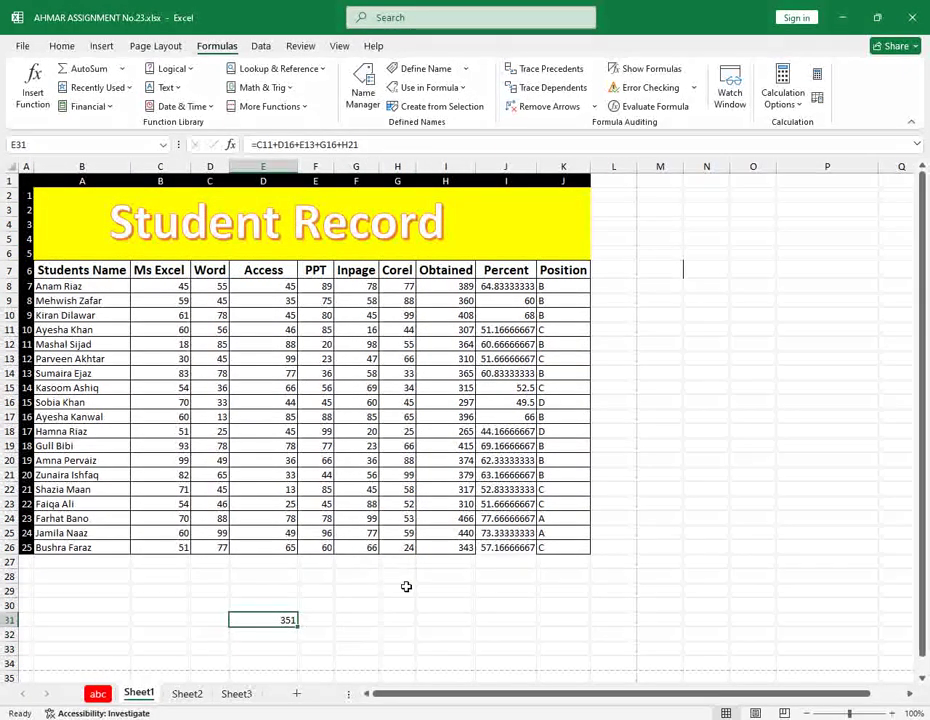
scroll(455, 612, down, 3)
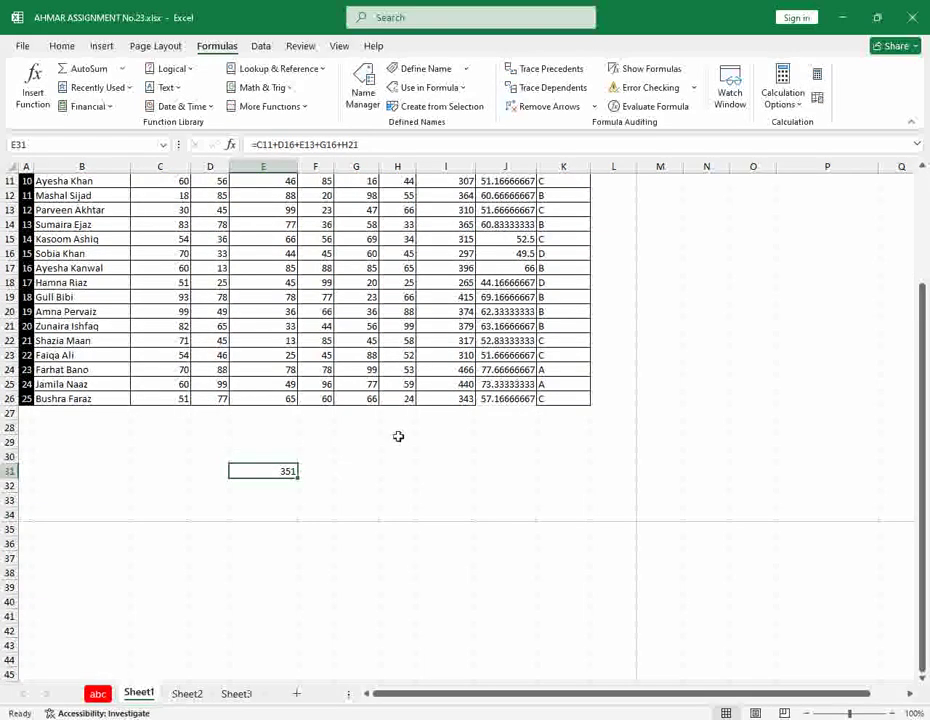
click(397, 428)
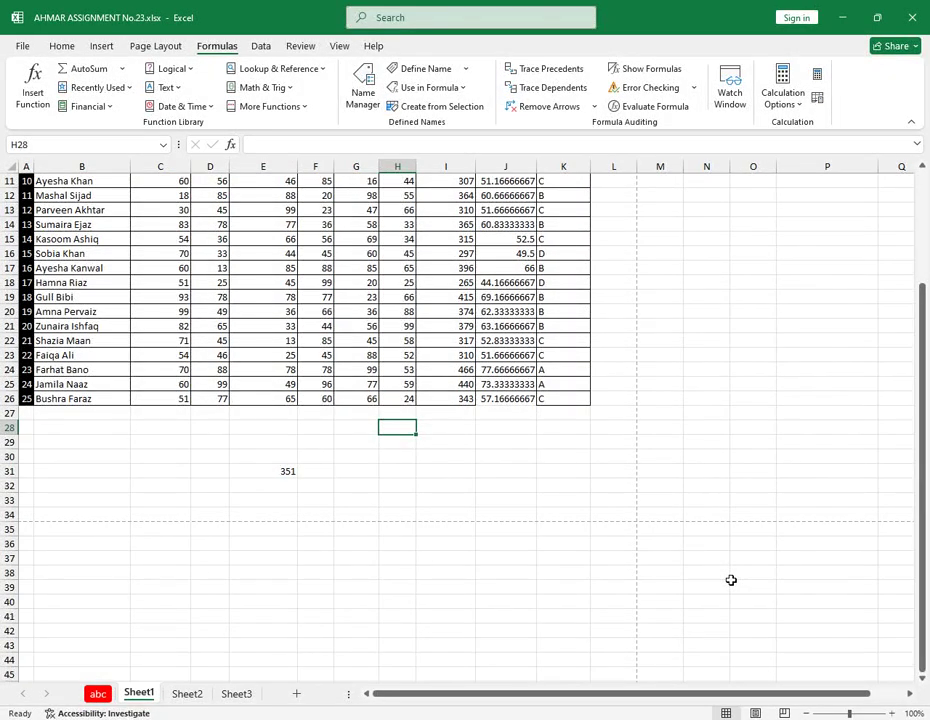
text(1)
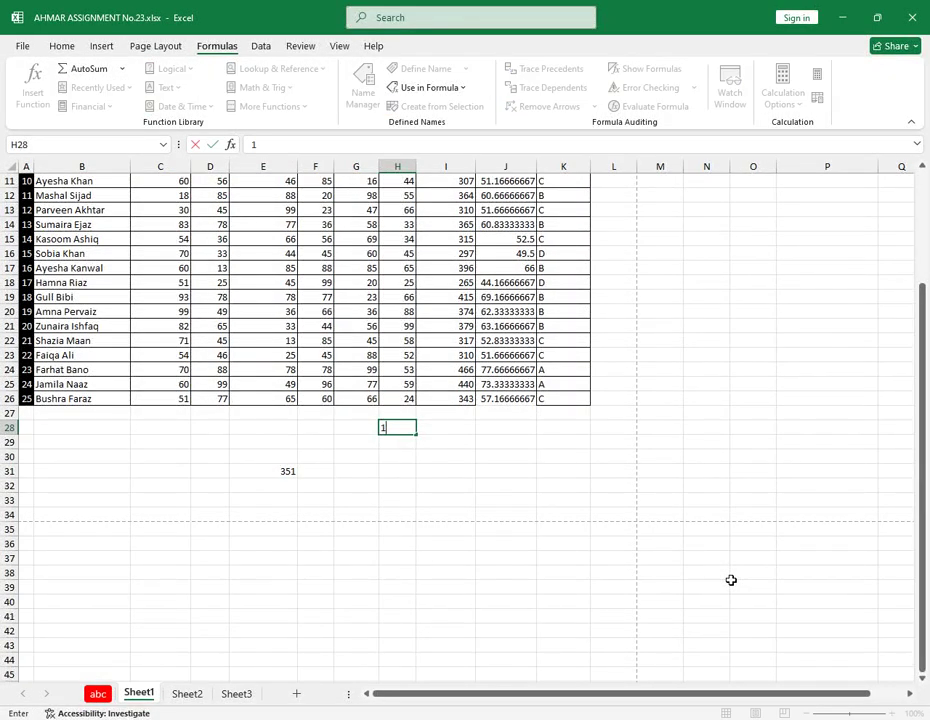
key(Tab)
text(2)
key(Return)
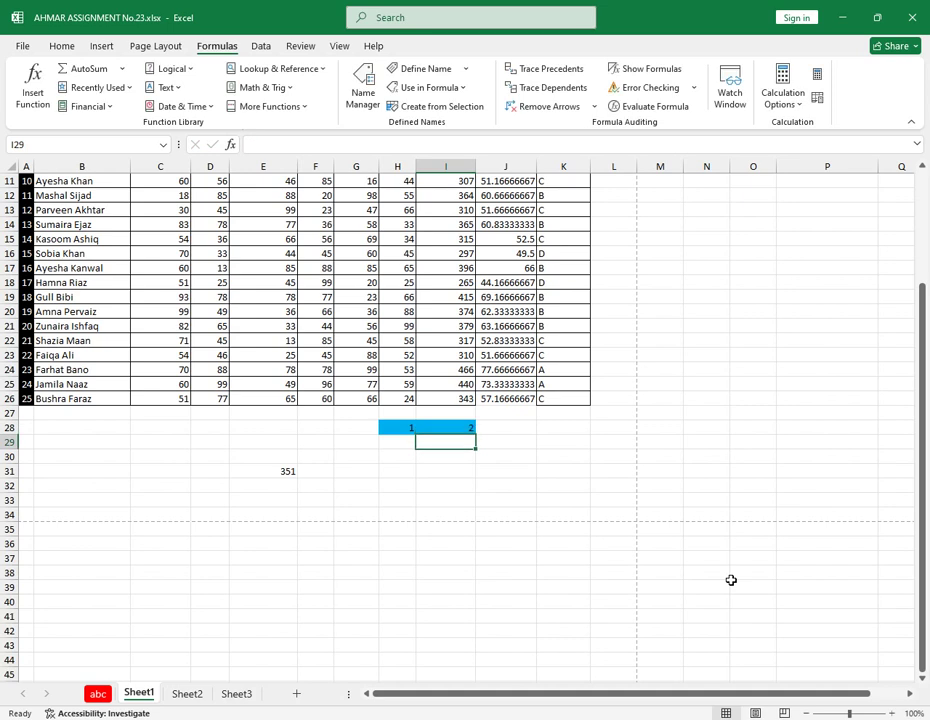
key(Up)
key(Right)
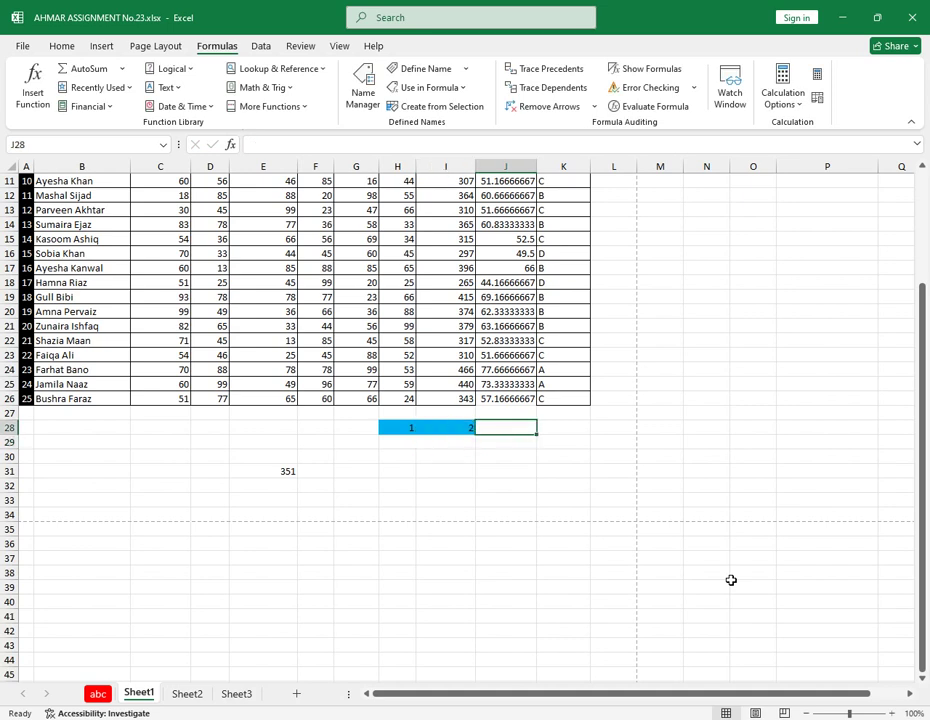
text(3)
key(Tab)
Step: Enter 100 in both H29 and H30, directly below the 1 in H28
key(Left)
key(Left)
key(Left)
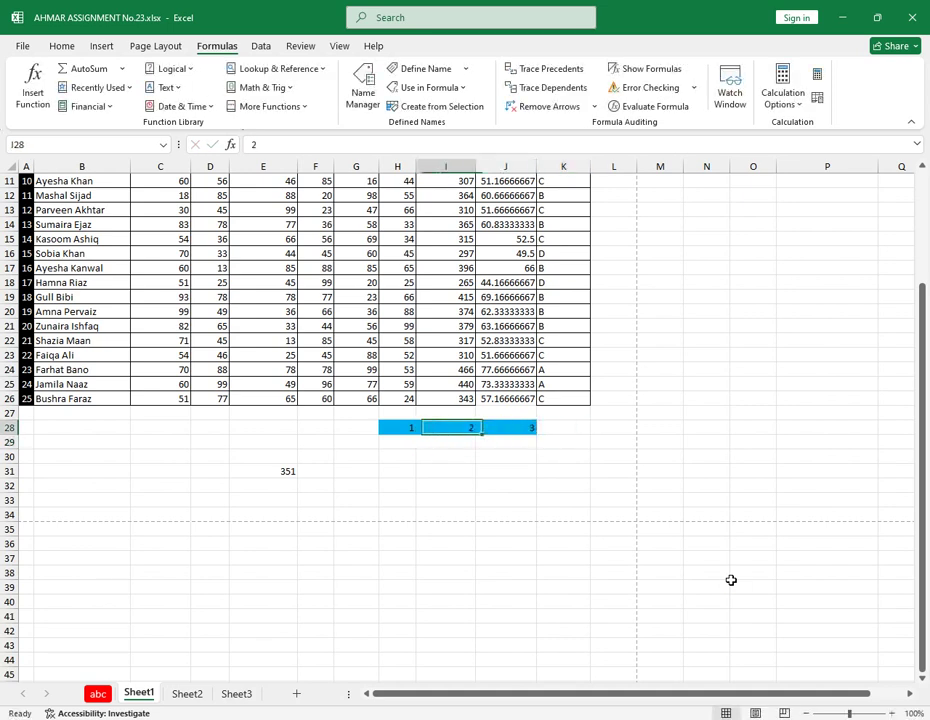
key(Down)
text(1)
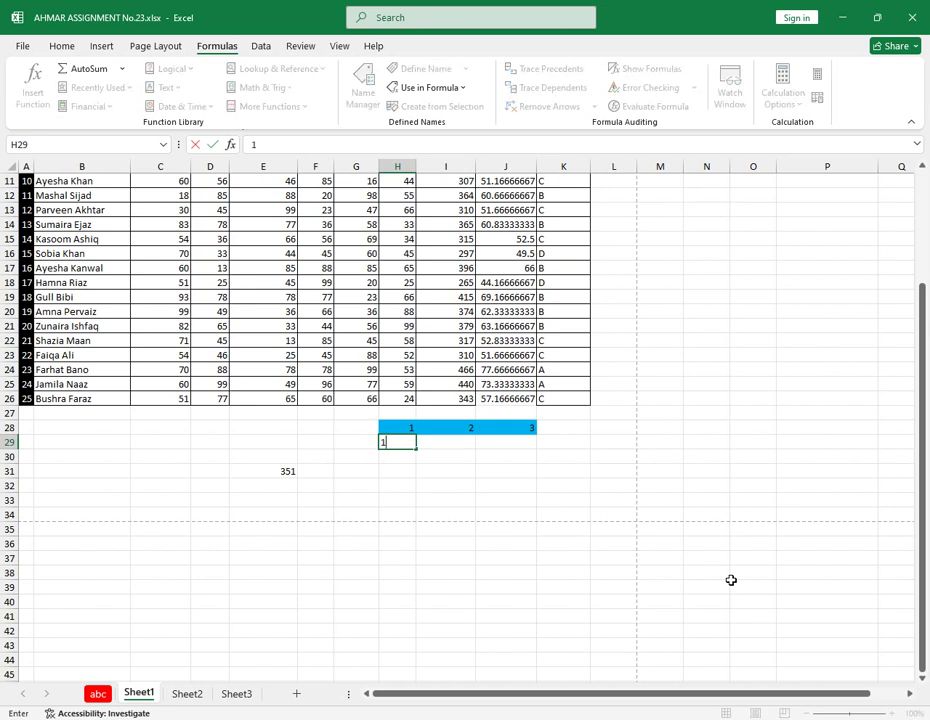
key(Return)
text(1)
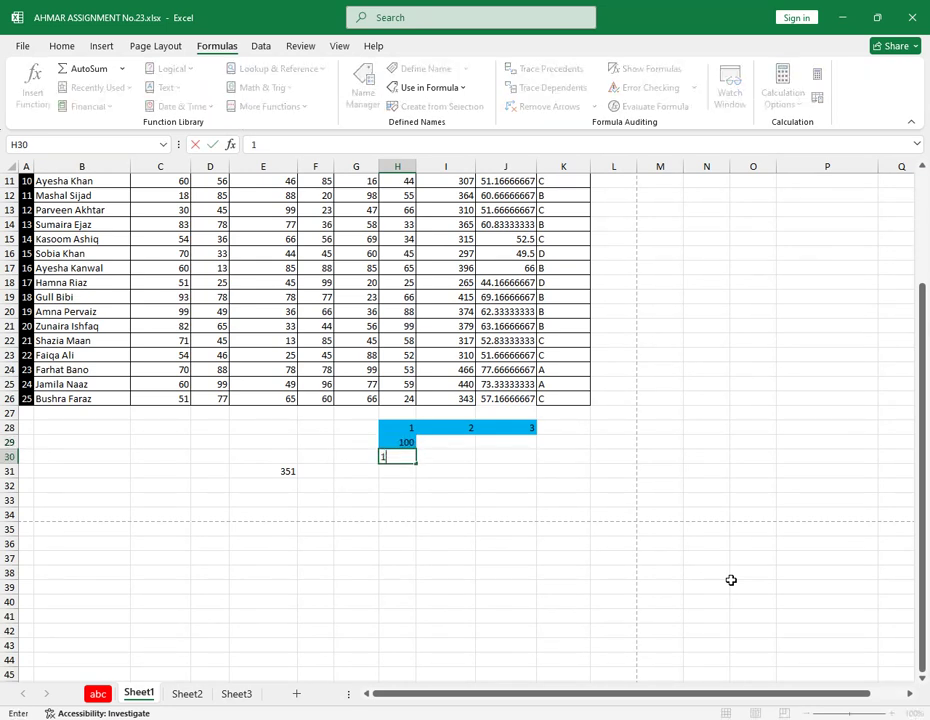
text(00)
key(Return)
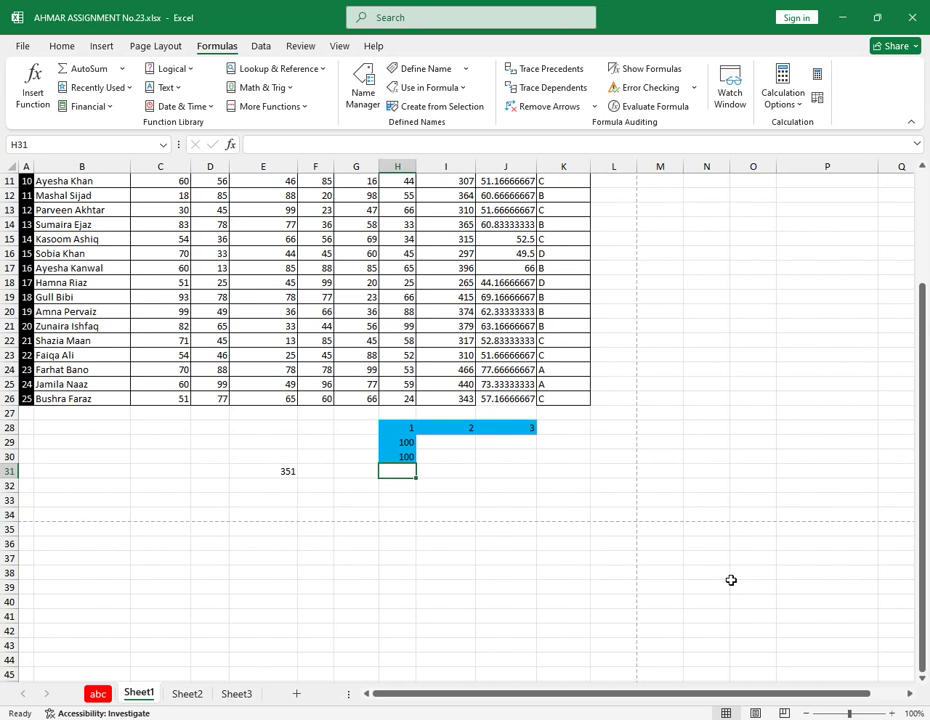
Step: Clear only the formatting from the range H28:J34, keeping the numbers
drag(380, 432, 515, 515)
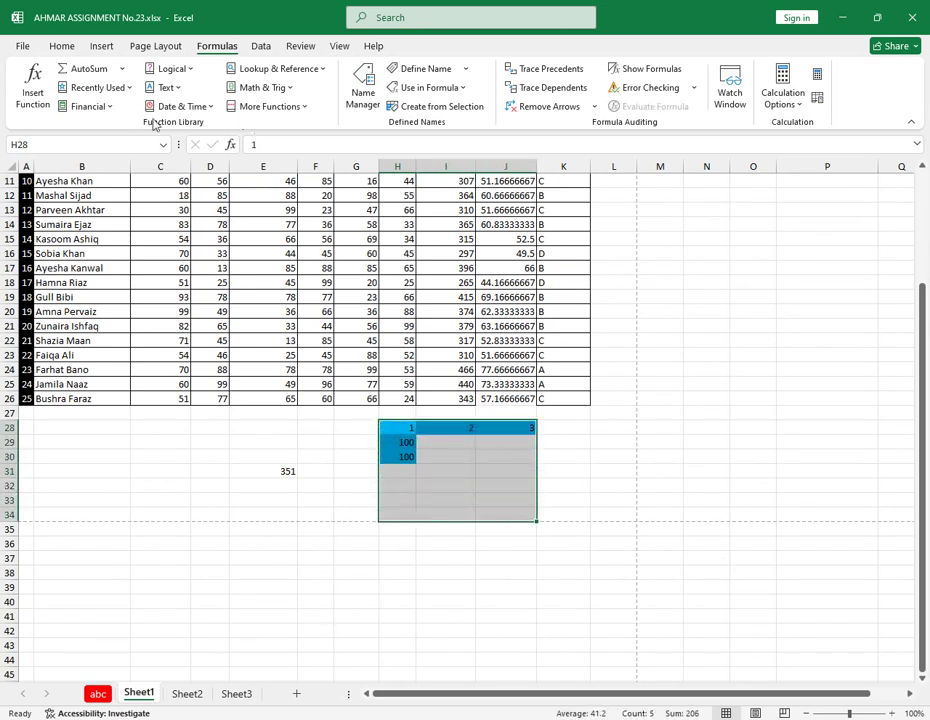
click(62, 46)
click(740, 107)
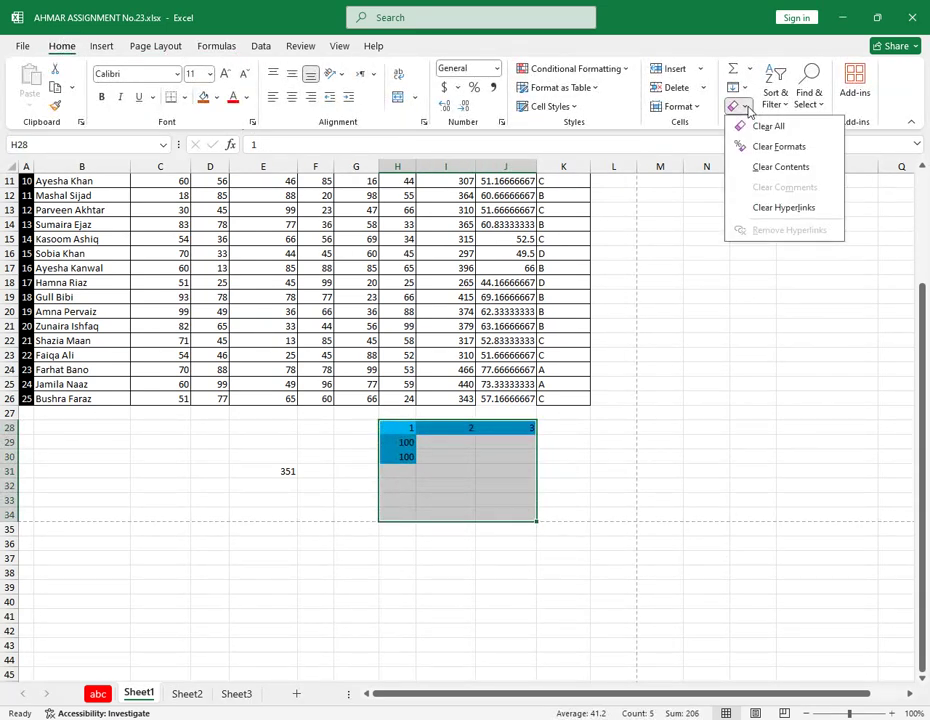
click(790, 145)
click(600, 484)
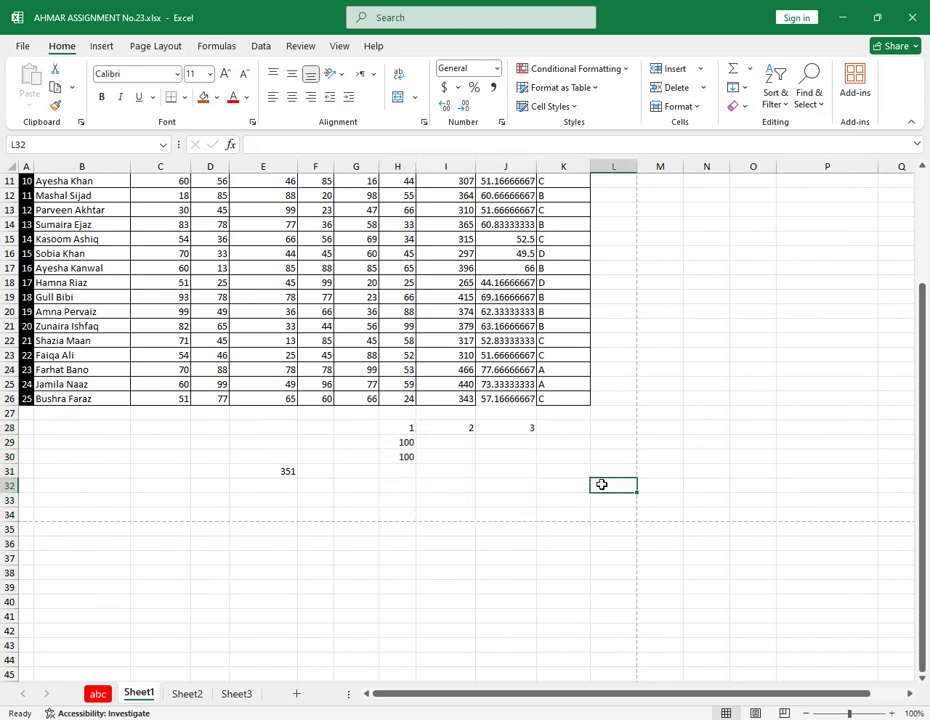
Step: Enter a SUM formula in H31 that adds H29:H30
click(410, 470)
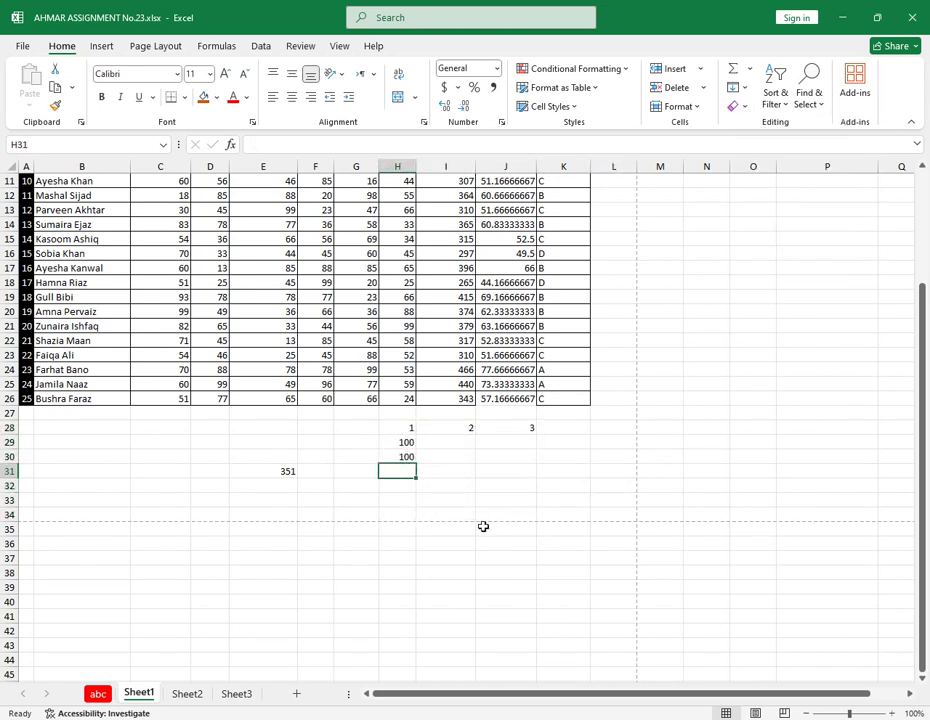
text(=sum()
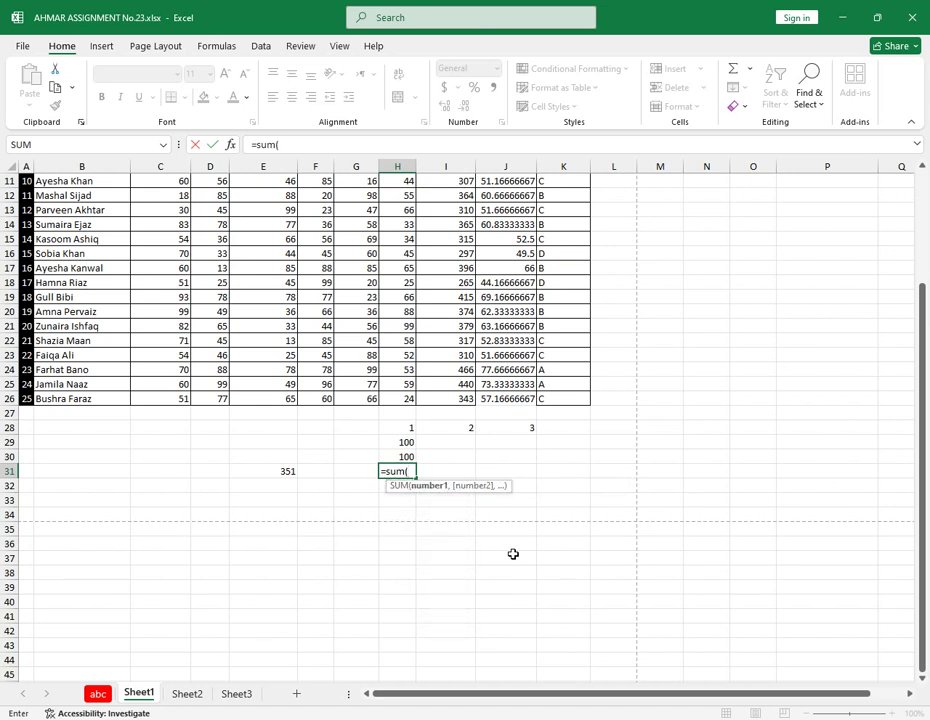
key(Up)
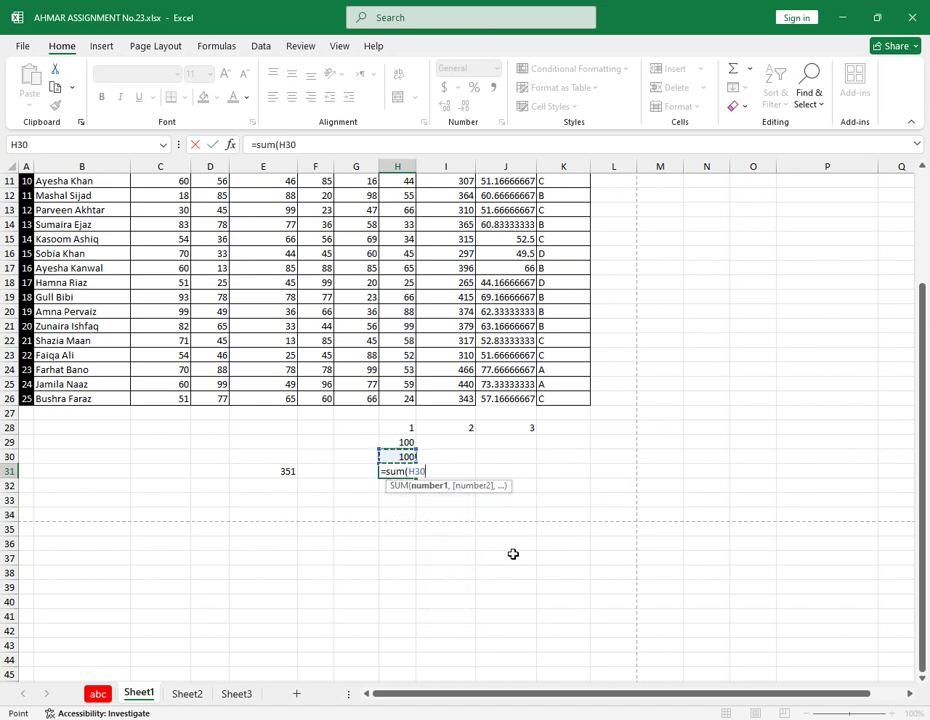
key(shift+Up)
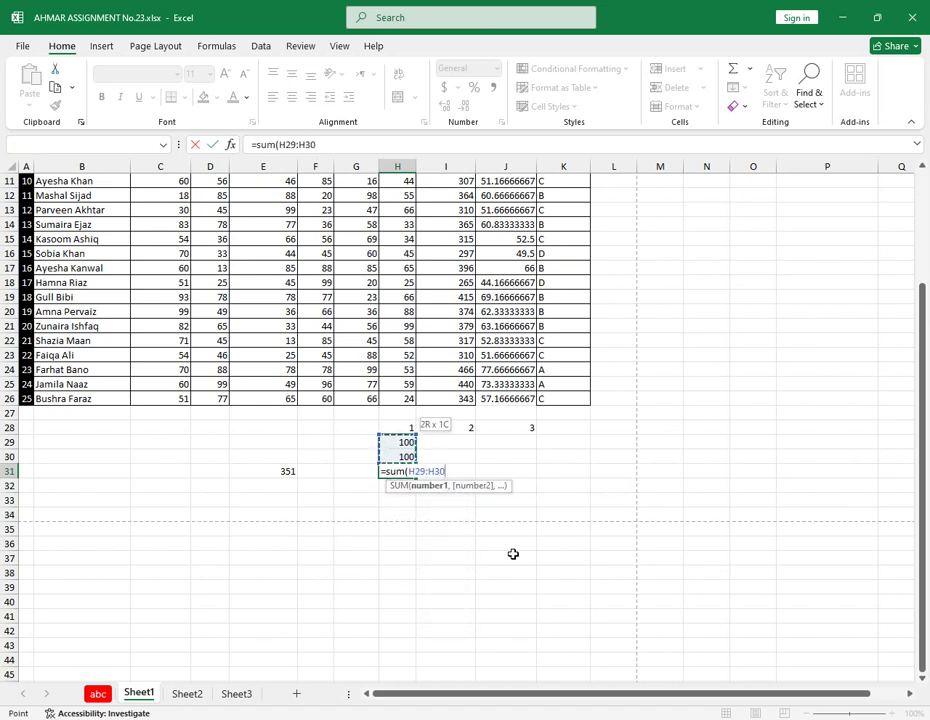
text())
key(Return)
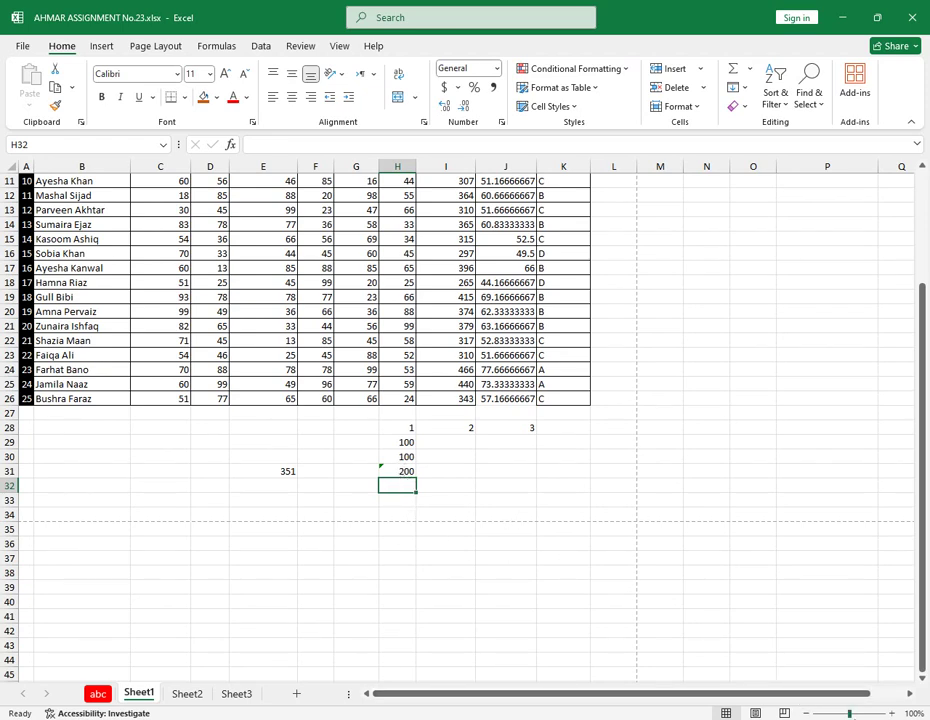
Step: Examine the error marker on H31 and compare its SUM range with the surrounding numbers in H28:J30
drag(850, 714, 856, 714)
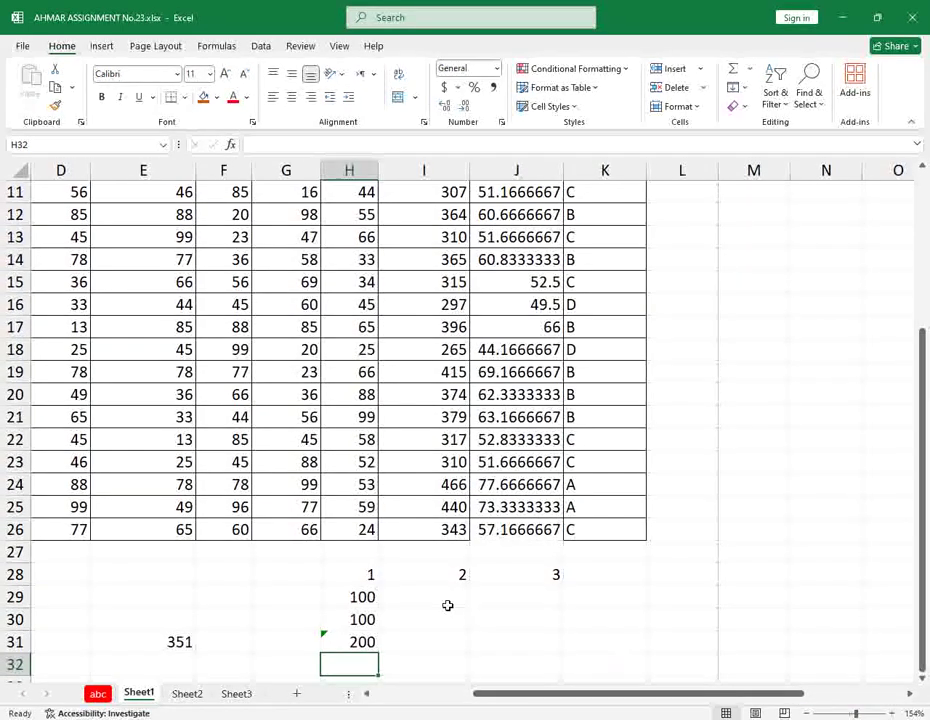
scroll(448, 606, down, 3)
click(357, 415)
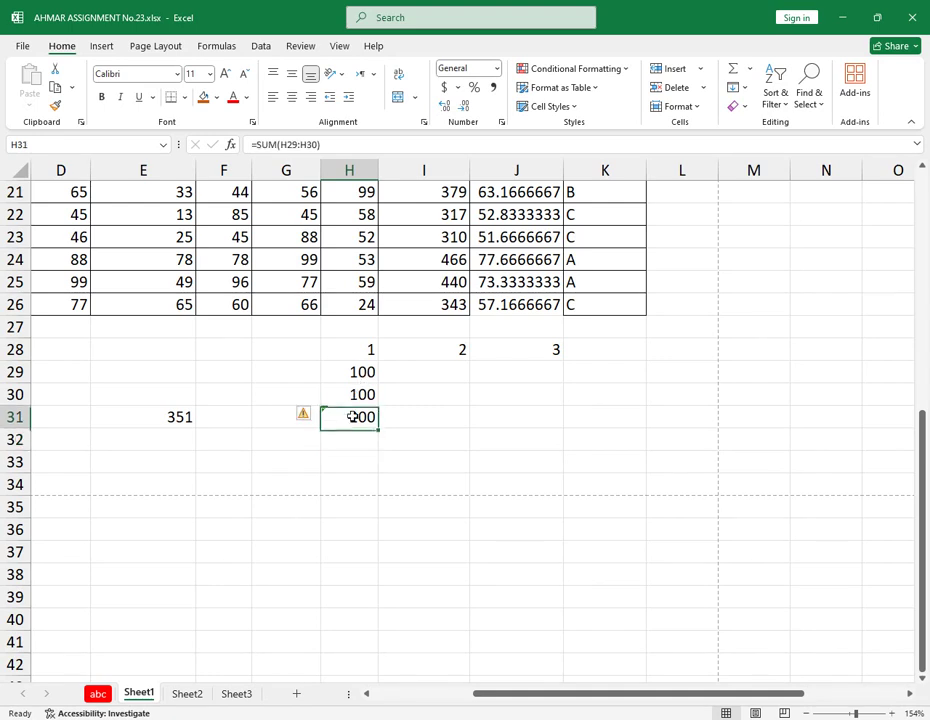
click(450, 421)
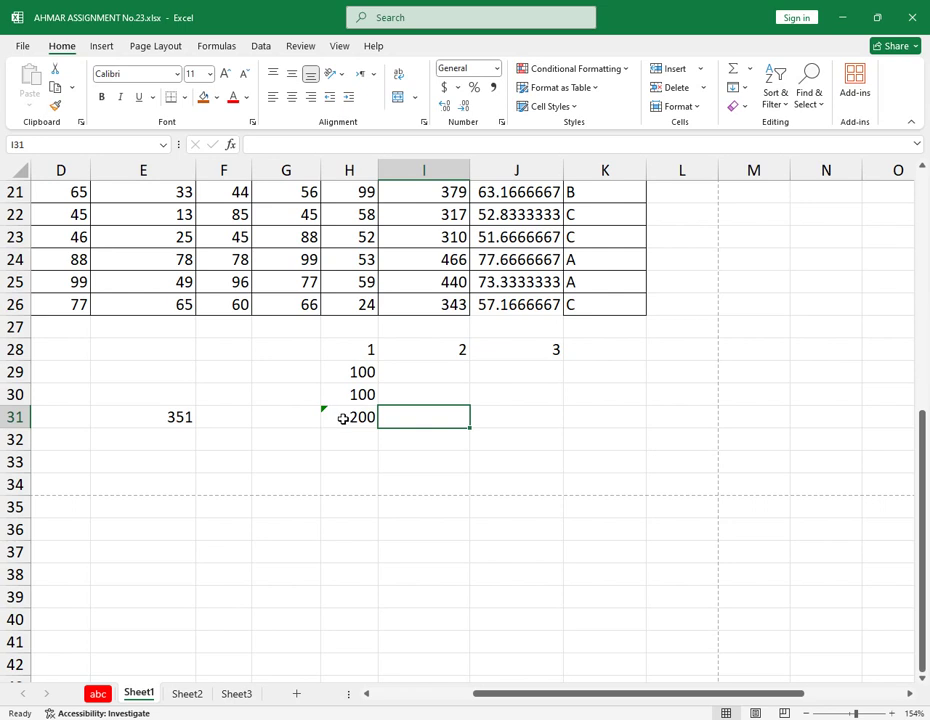
click(343, 418)
click(394, 440)
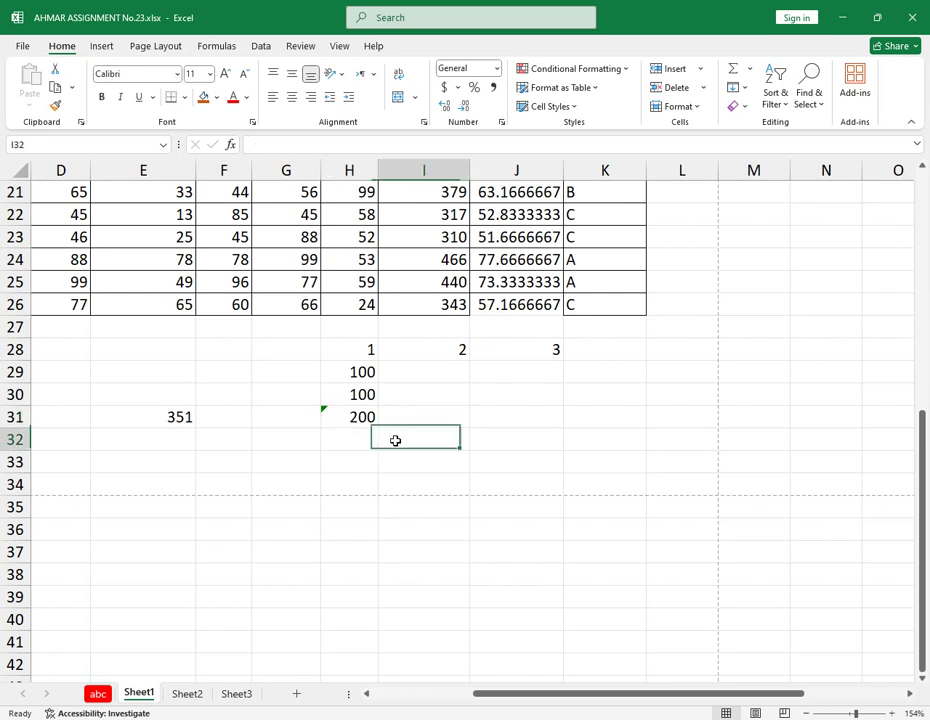
click(357, 417)
drag(363, 372, 515, 353)
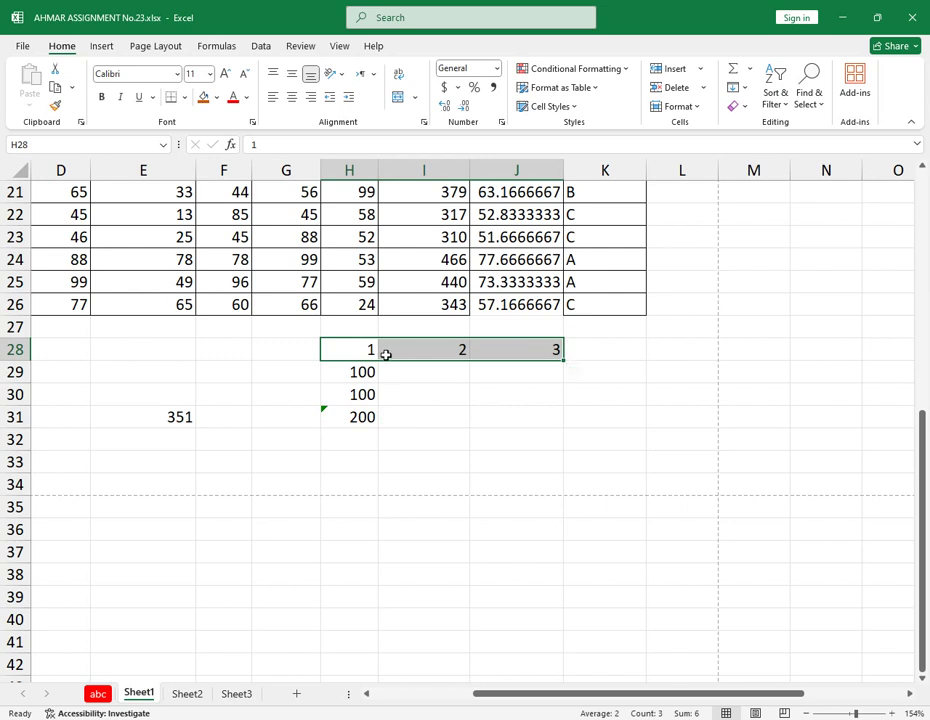
click(448, 380)
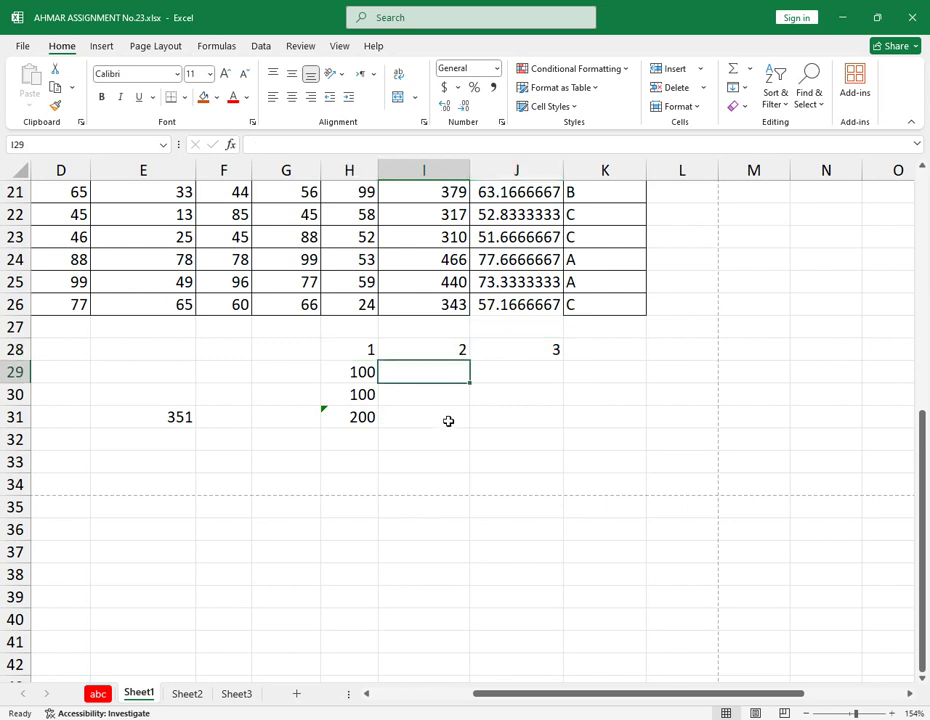
click(448, 412)
click(450, 395)
click(452, 376)
drag(365, 370, 362, 394)
click(353, 417)
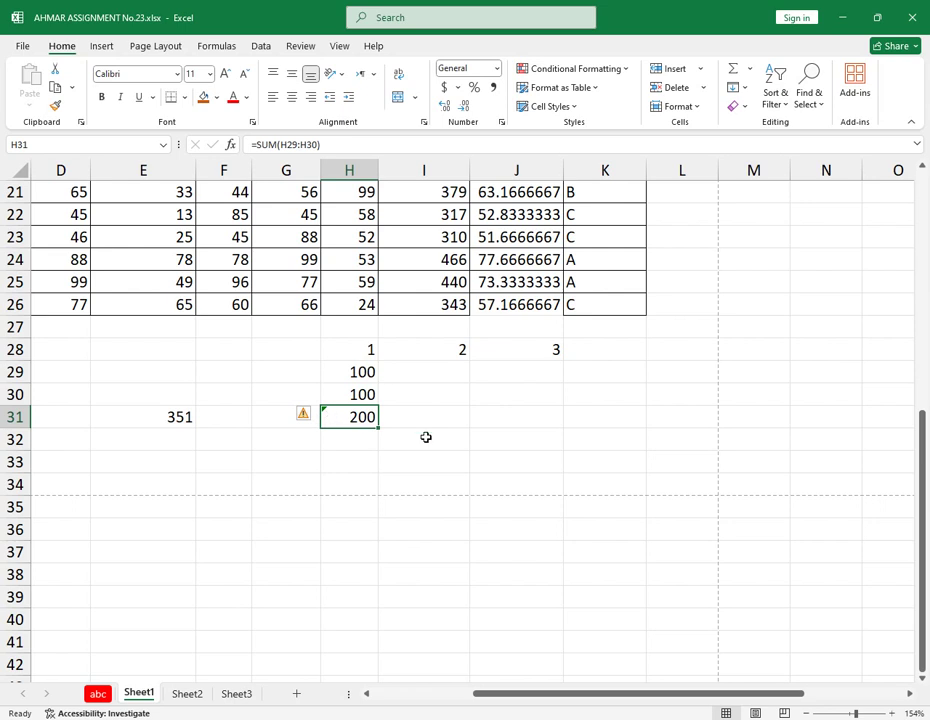
click(436, 441)
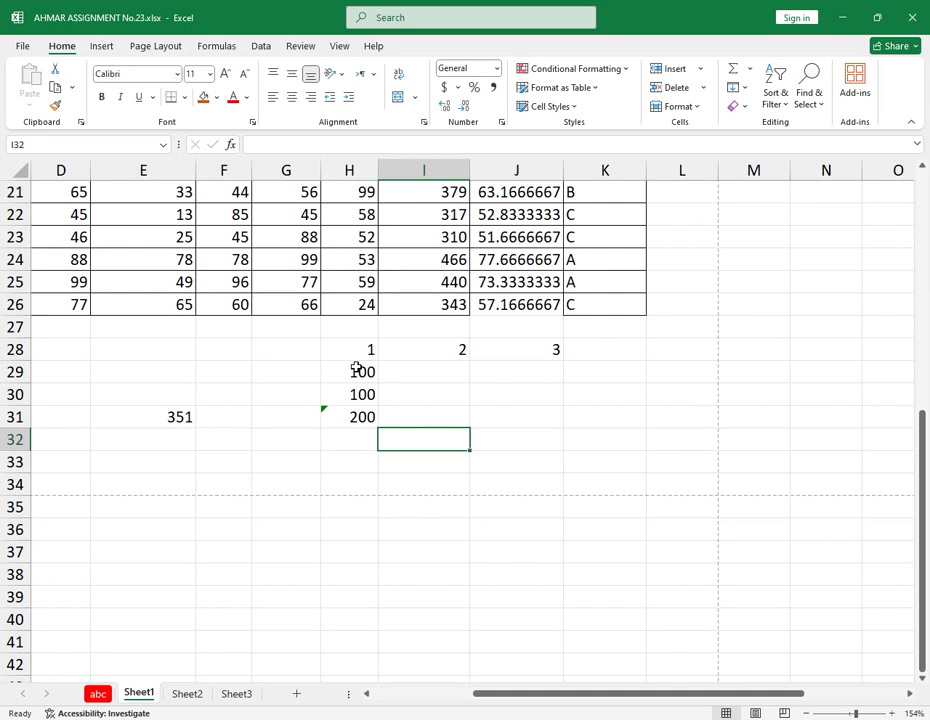
drag(366, 352, 365, 392)
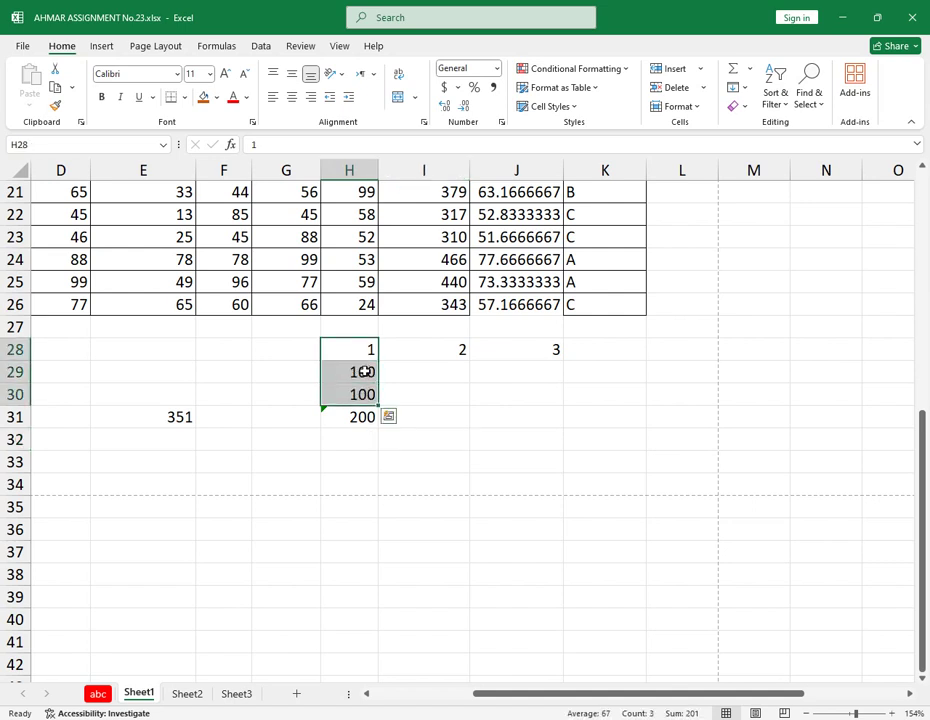
click(353, 437)
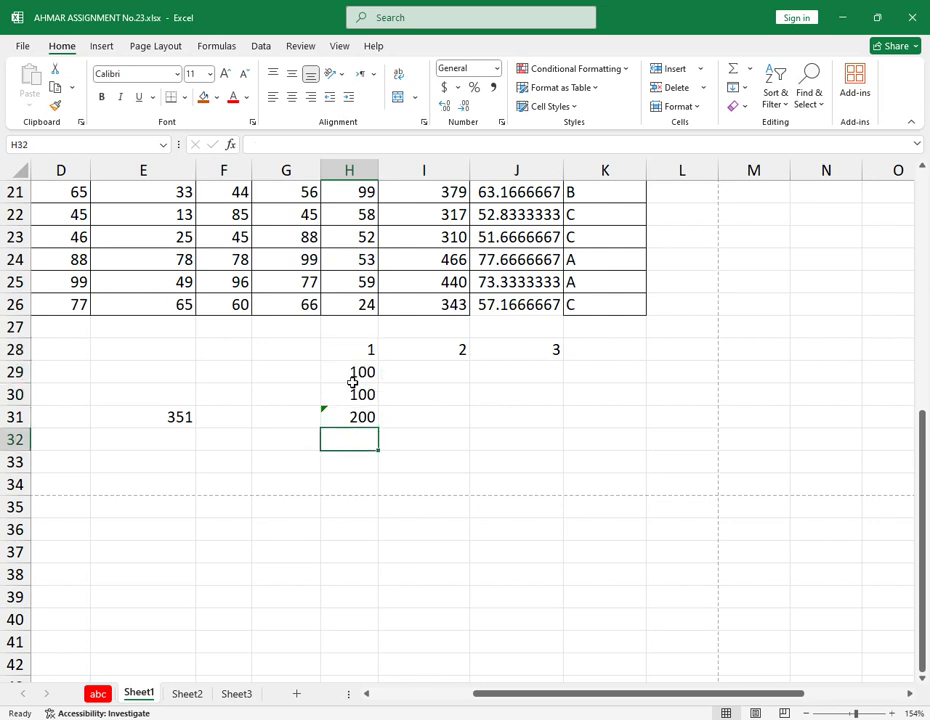
Step: Run Error Checking on the SUM formula in H31 and move its dialog clear of the cells in rows 28 to 31
click(347, 415)
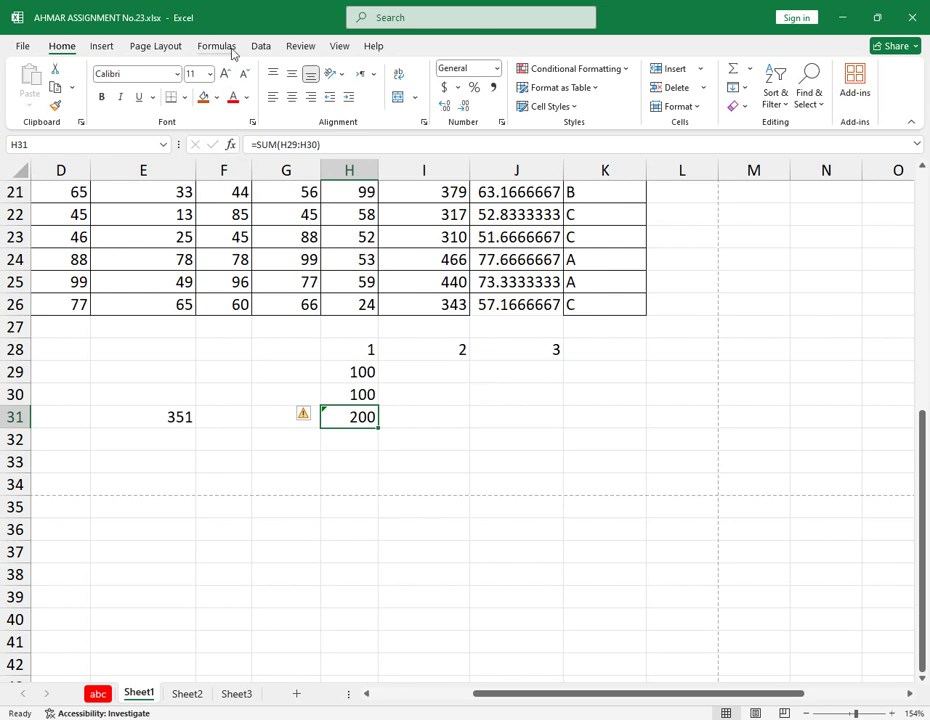
click(229, 46)
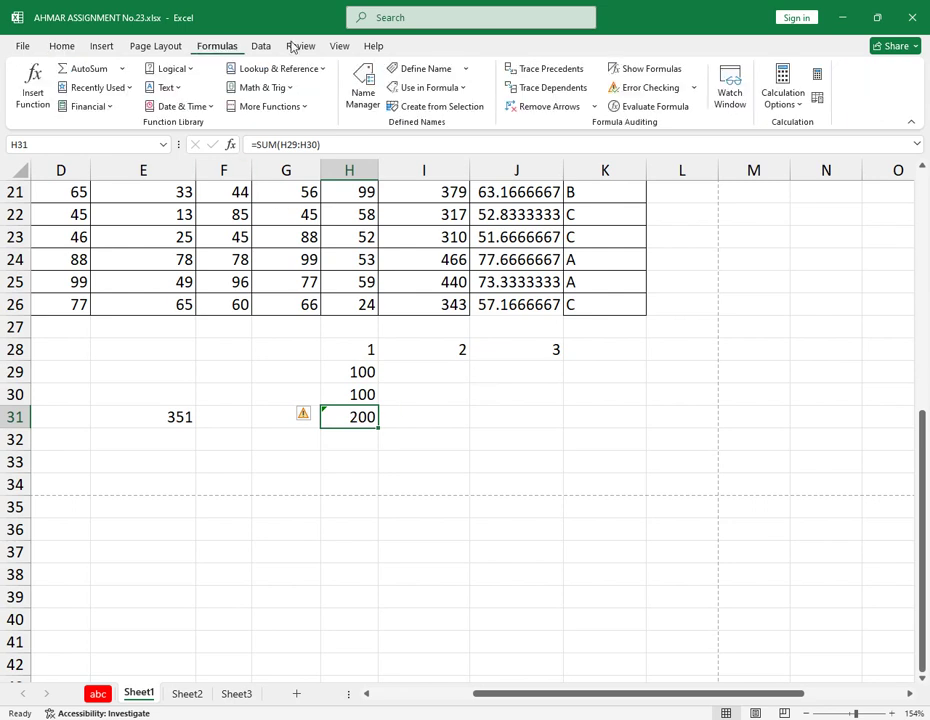
click(697, 89)
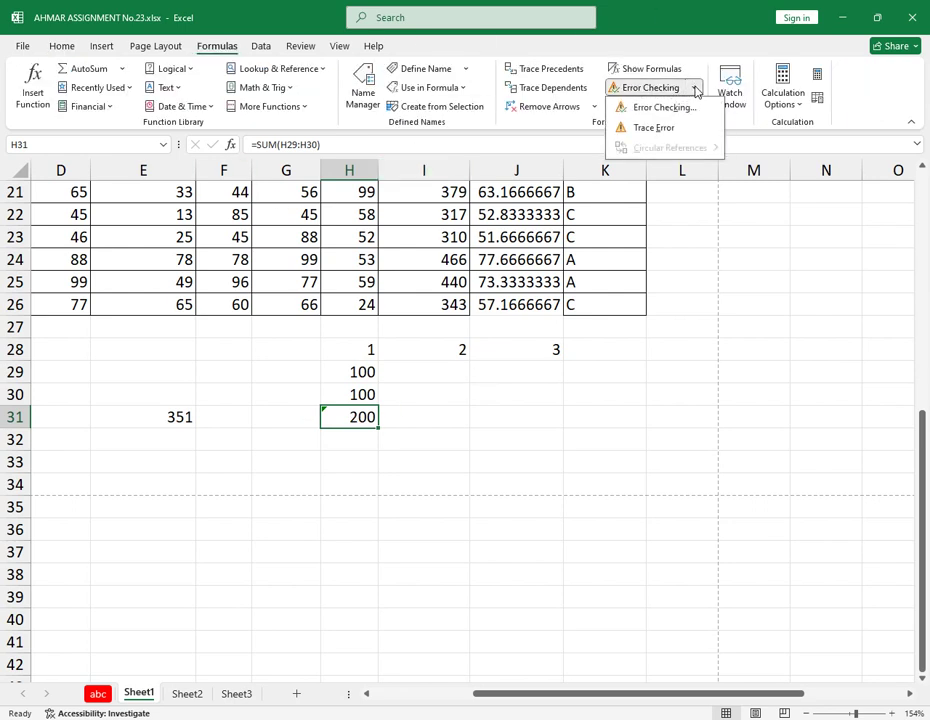
click(675, 108)
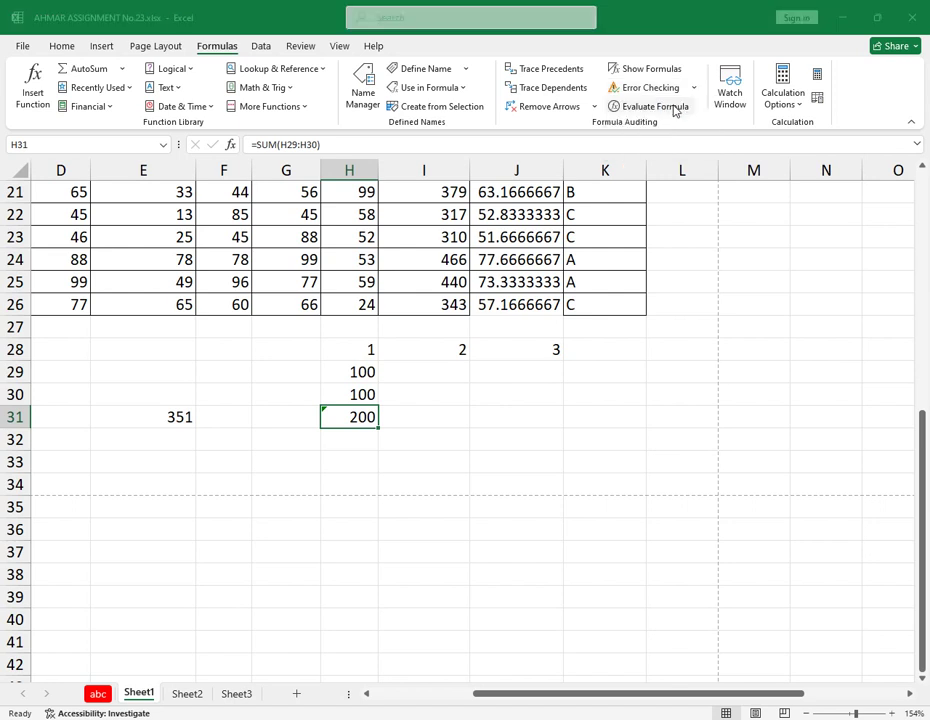
drag(521, 245, 494, 173)
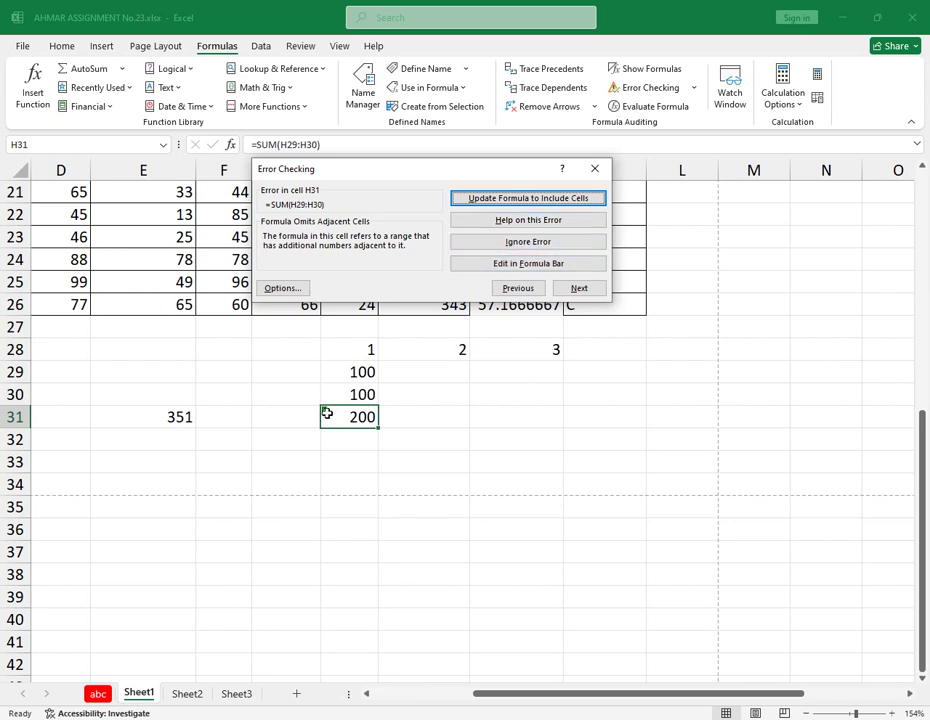
click(544, 265)
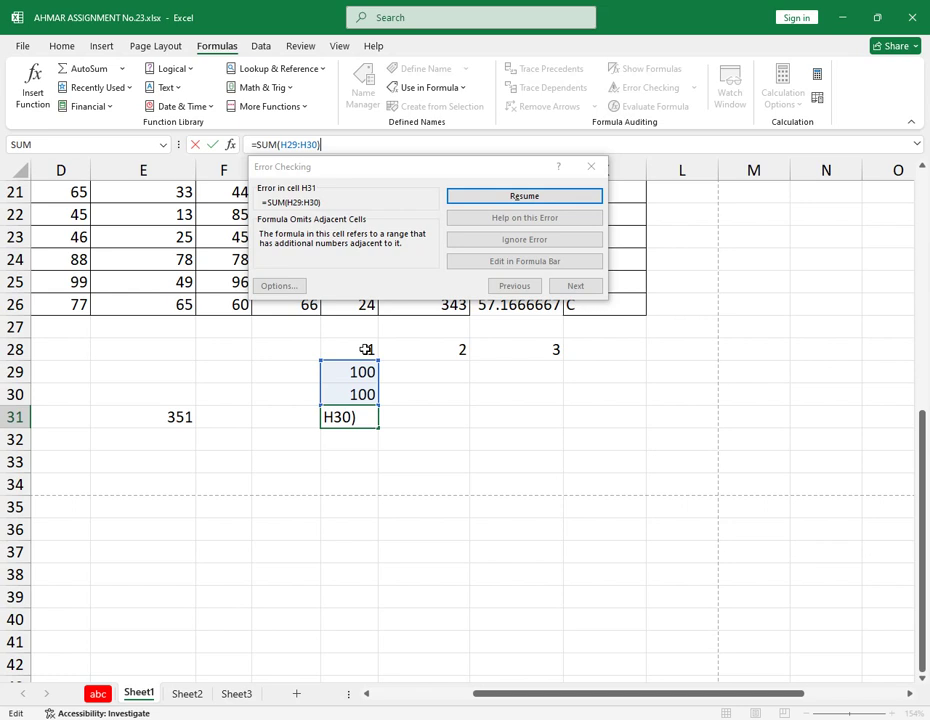
drag(365, 351, 358, 386)
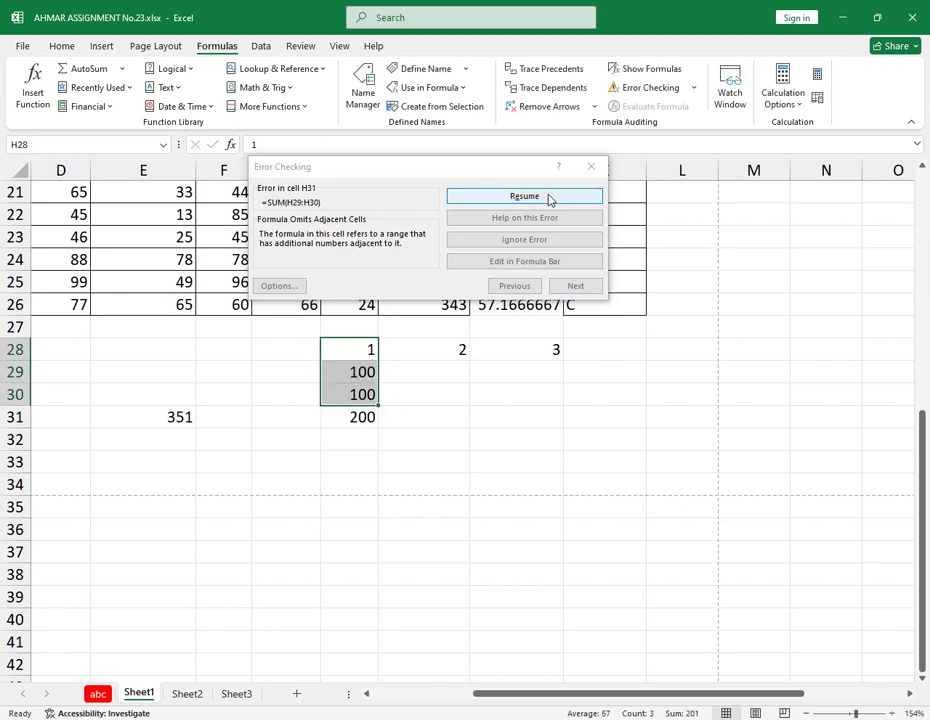
click(548, 199)
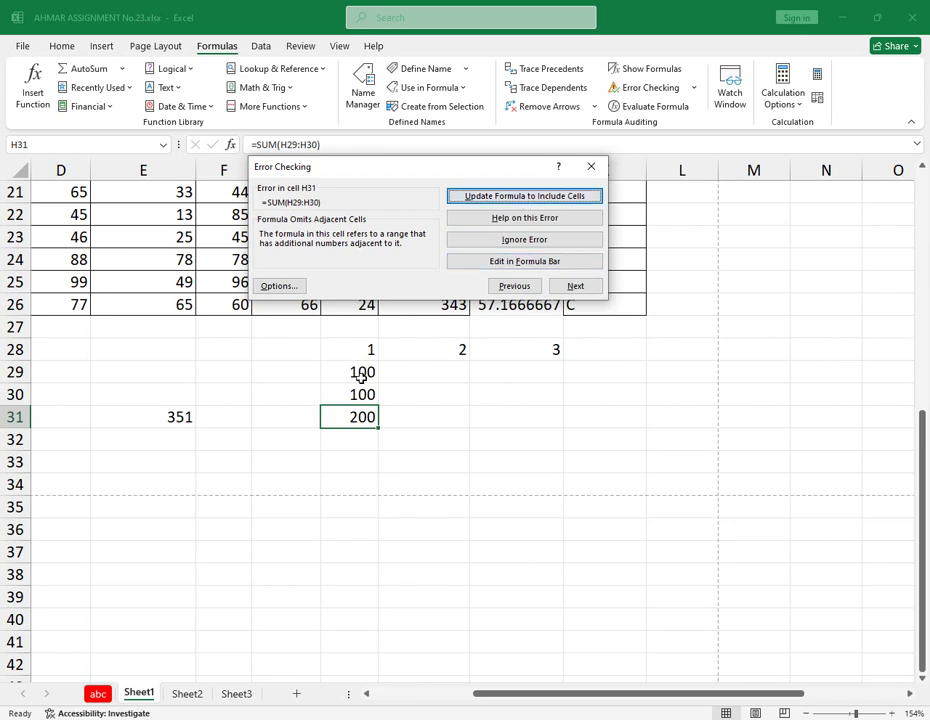
Step: Update the SUM formula in H31 through Error Checking to include the adjacent cell, covering H28:H30, and check the corrected cell
click(517, 199)
click(465, 408)
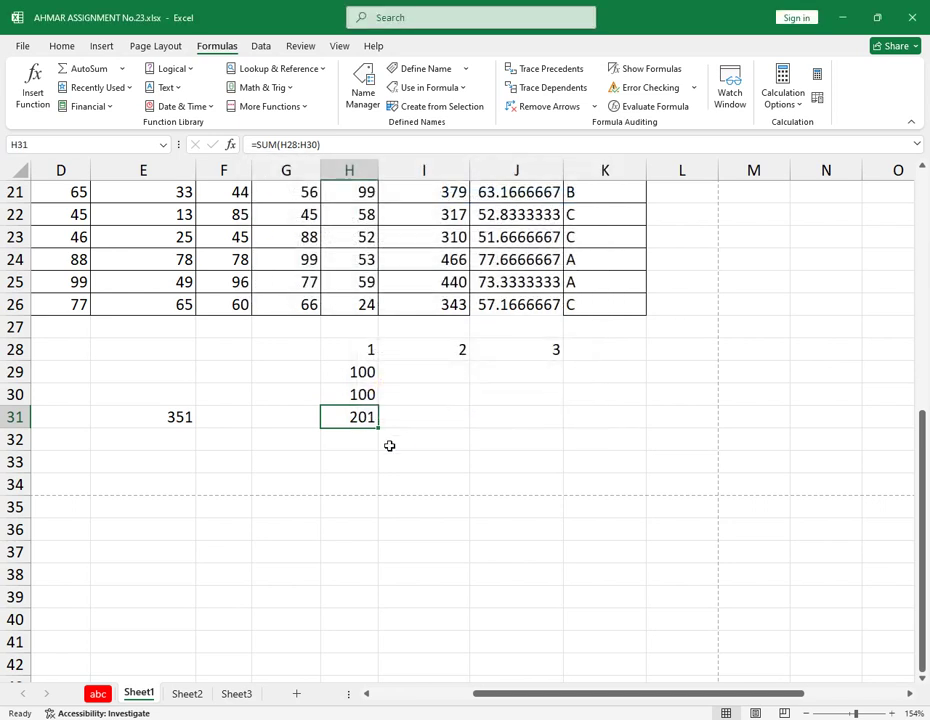
click(353, 461)
click(328, 417)
click(337, 461)
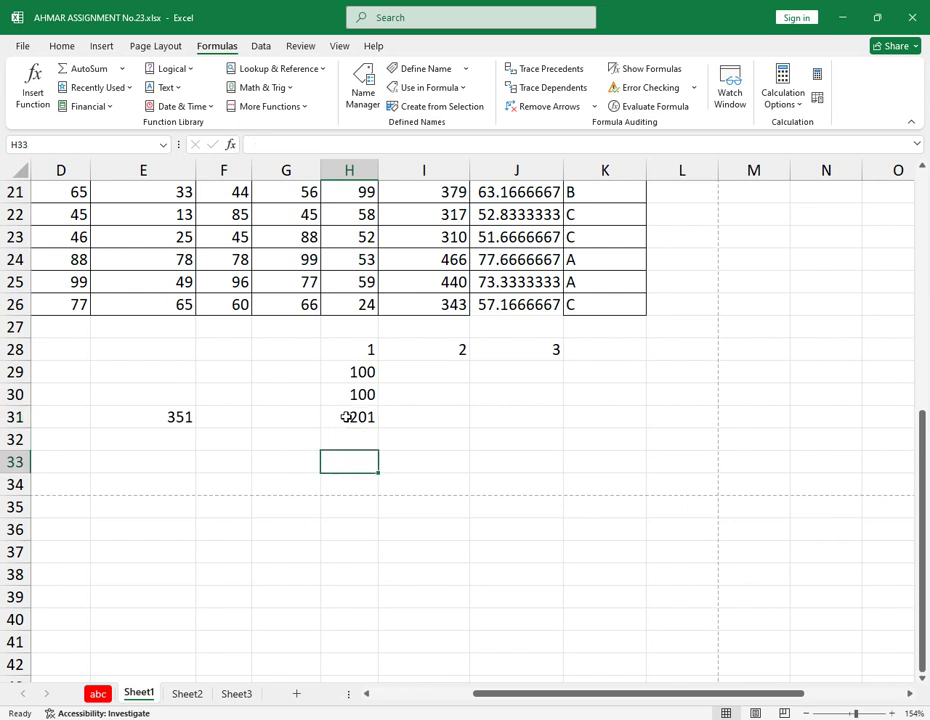
click(355, 418)
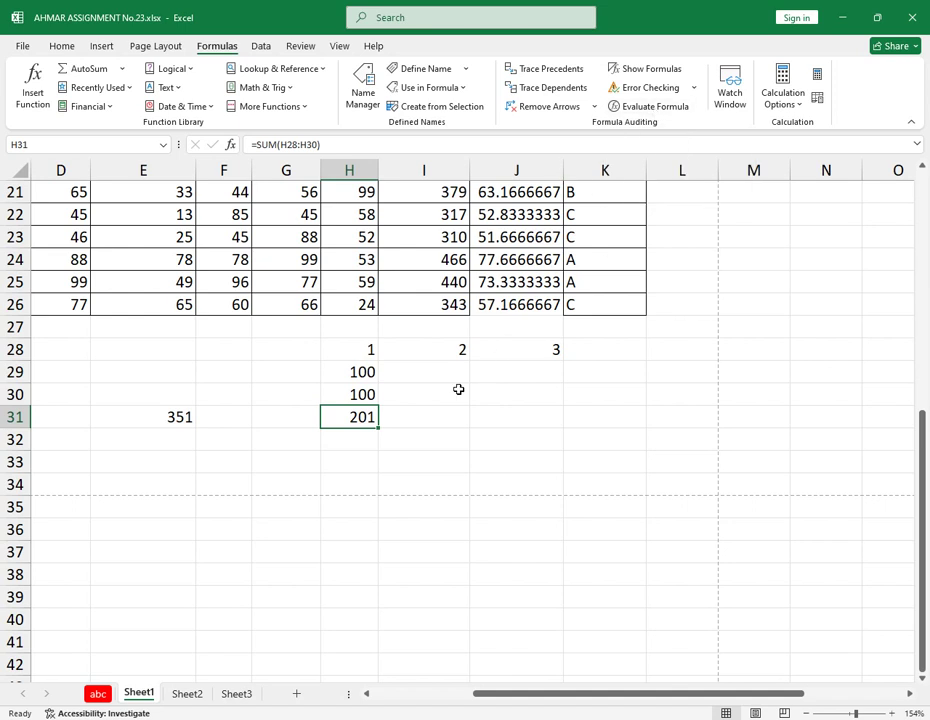
Step: Open Evaluate Formula for the first Position formula, K8 on the abc sheet, and move its dialog clear of that cell
scroll(459, 389, up, 3)
scroll(459, 390, down, 3)
click(97, 695)
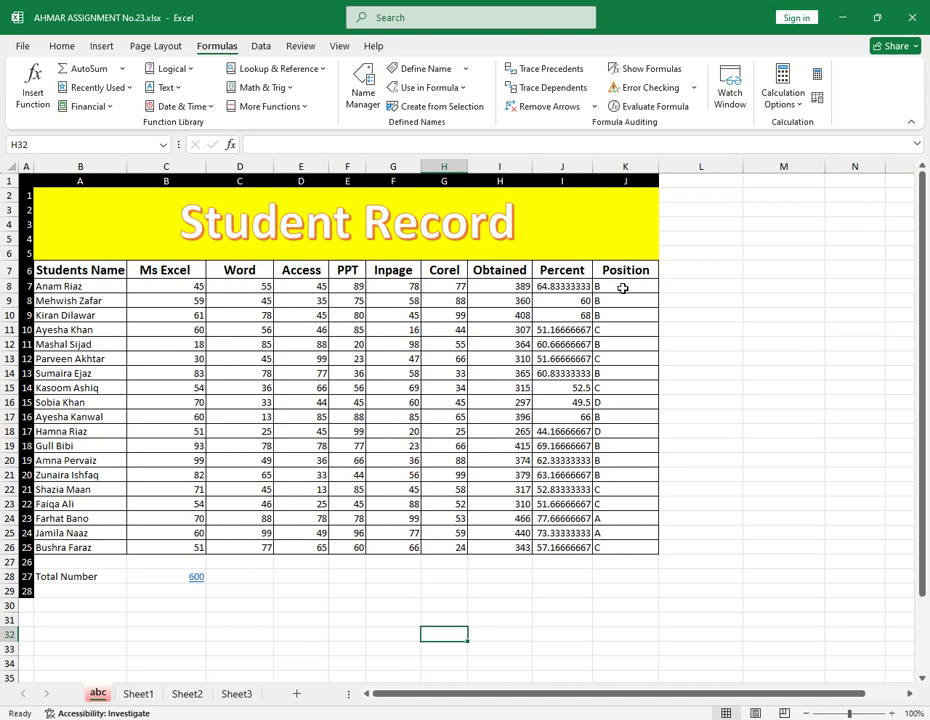
click(622, 288)
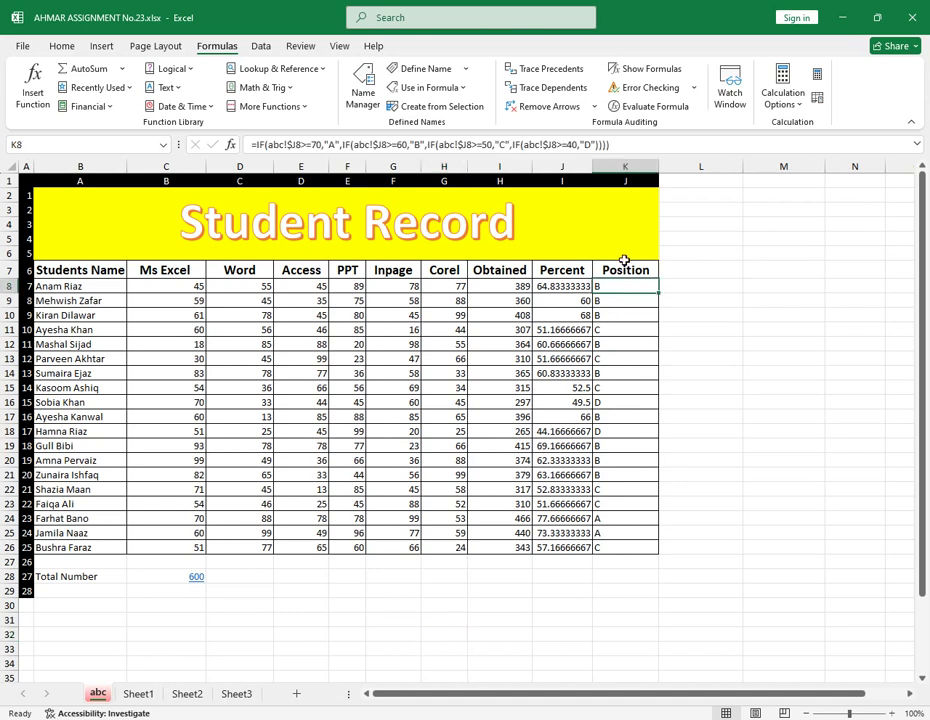
click(655, 106)
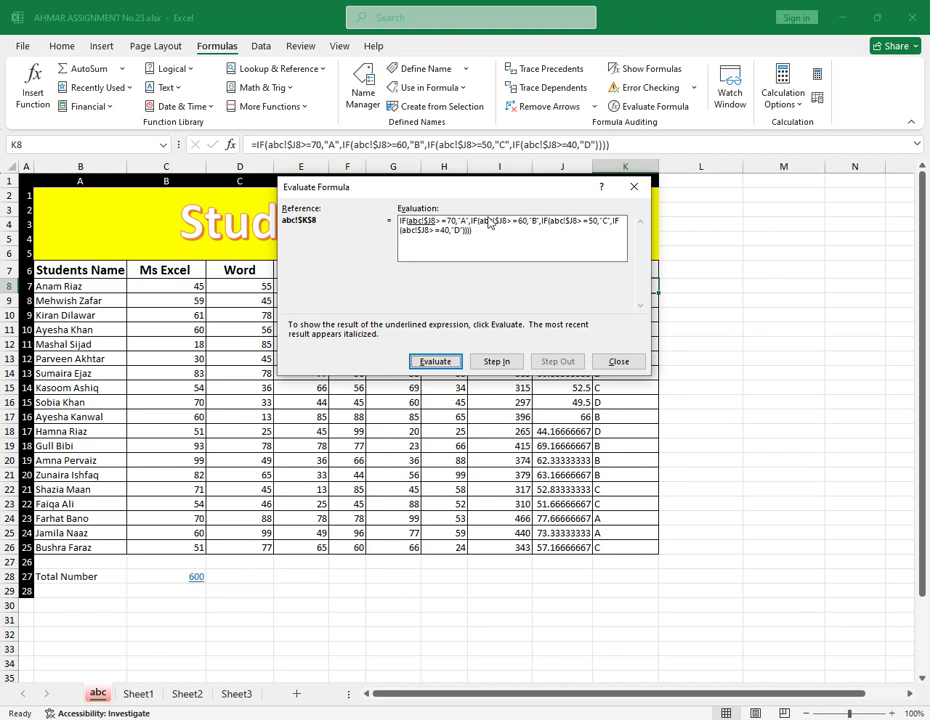
drag(460, 185, 376, 158)
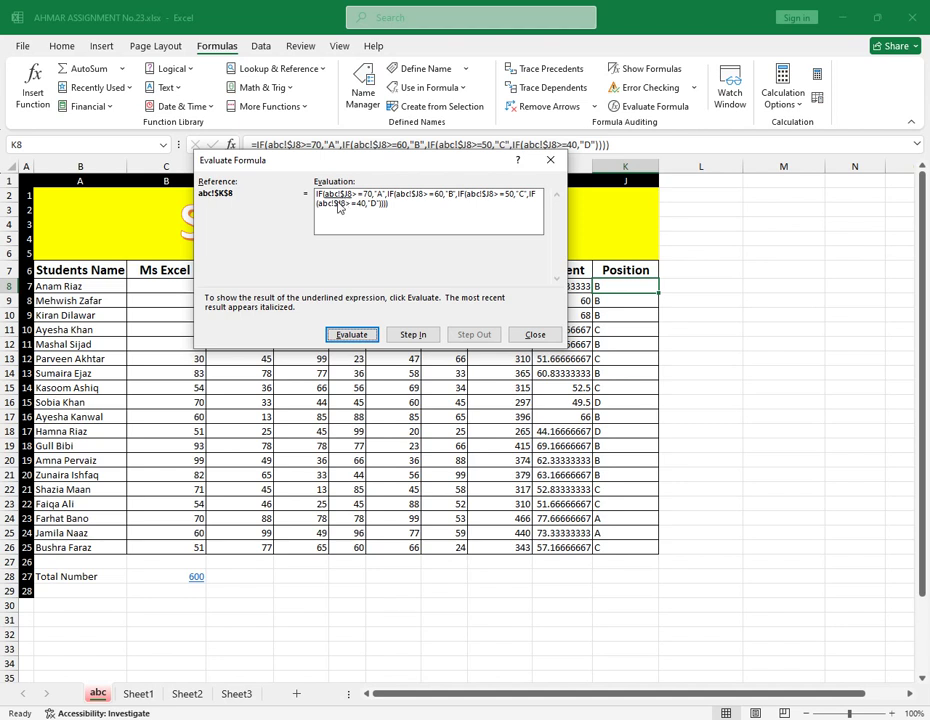
Step: Evaluate the nested IF formula in K8 one expression at a time to its final result, and close the evaluation
click(357, 333)
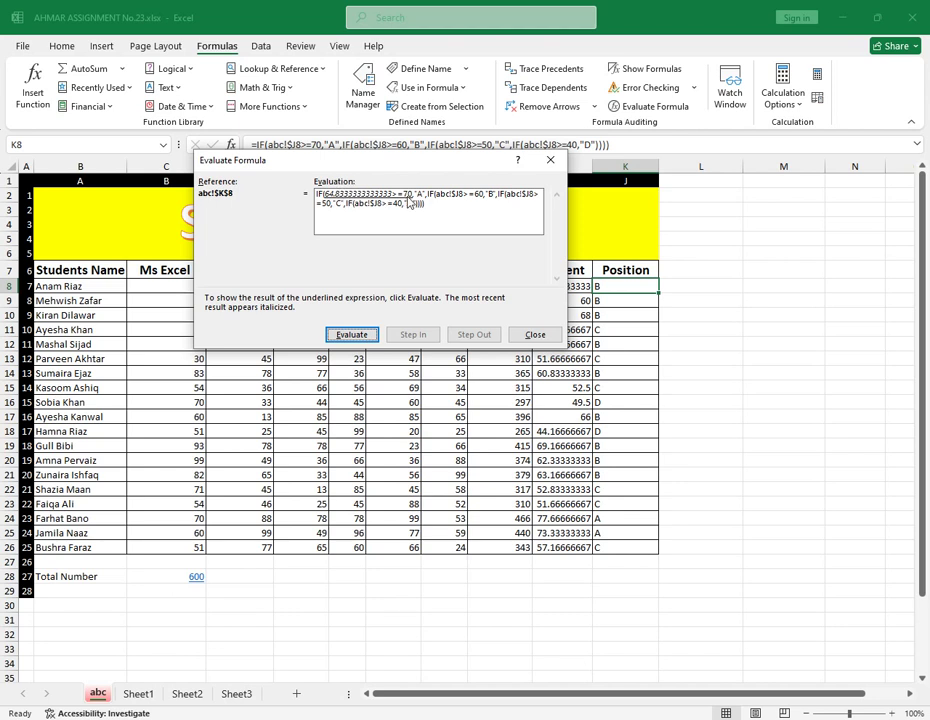
click(352, 333)
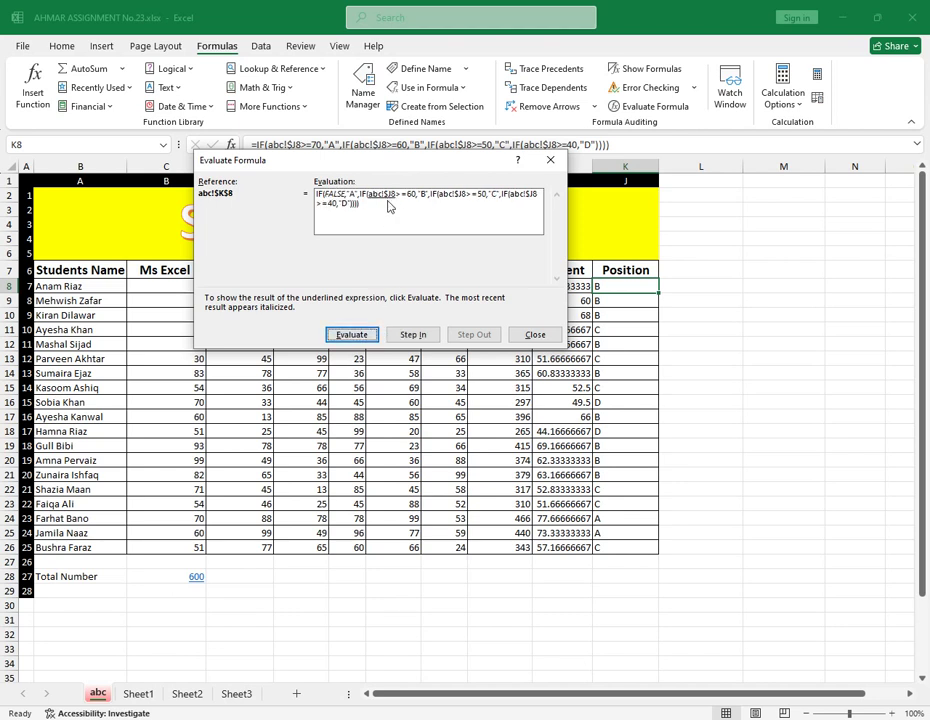
click(357, 333)
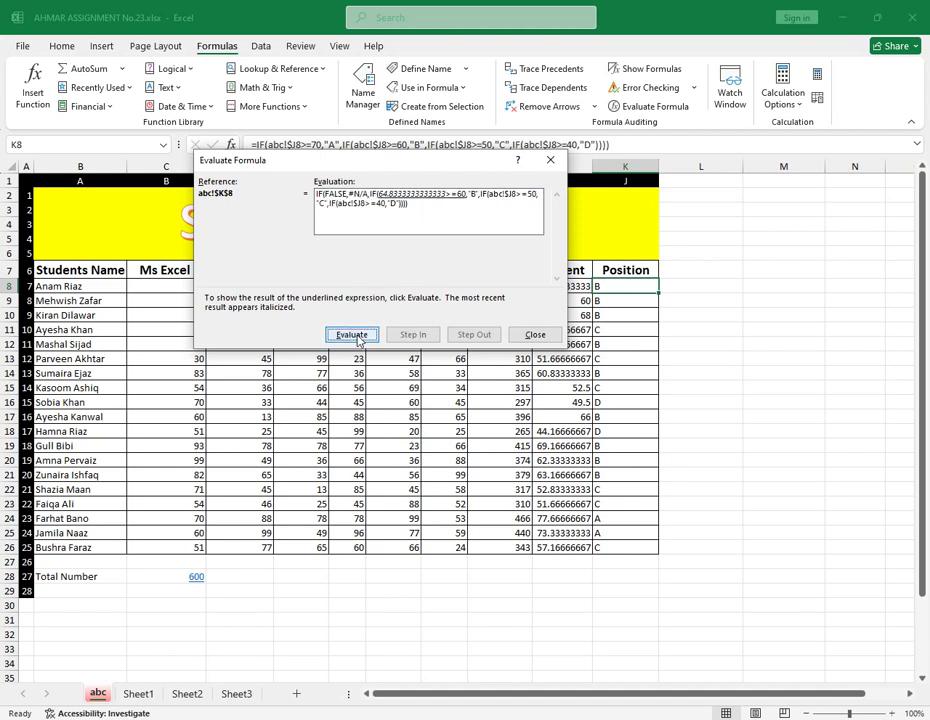
key(Return)
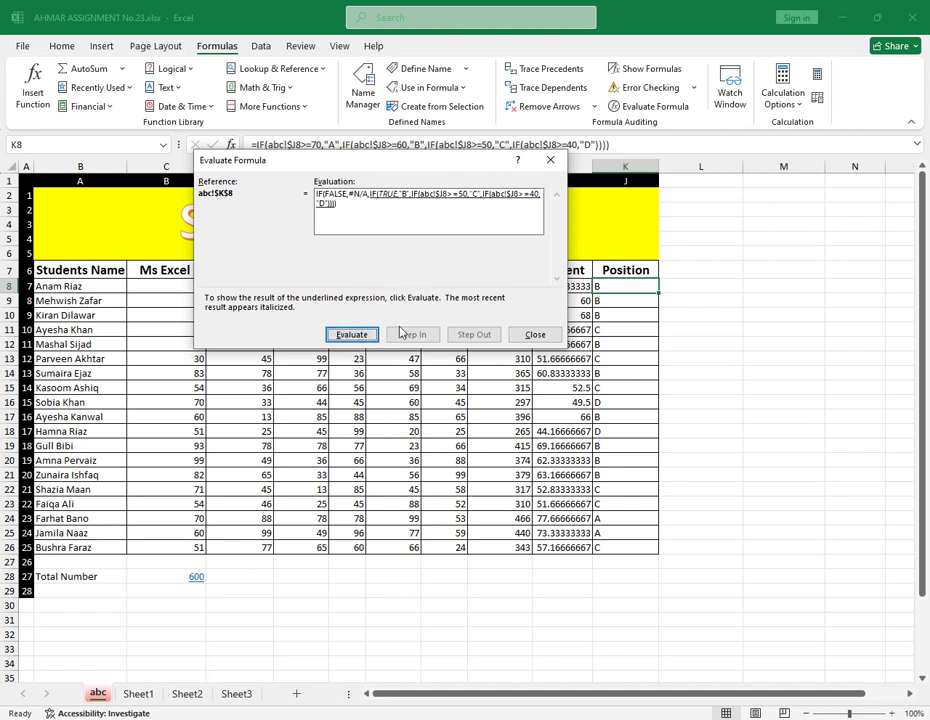
click(364, 336)
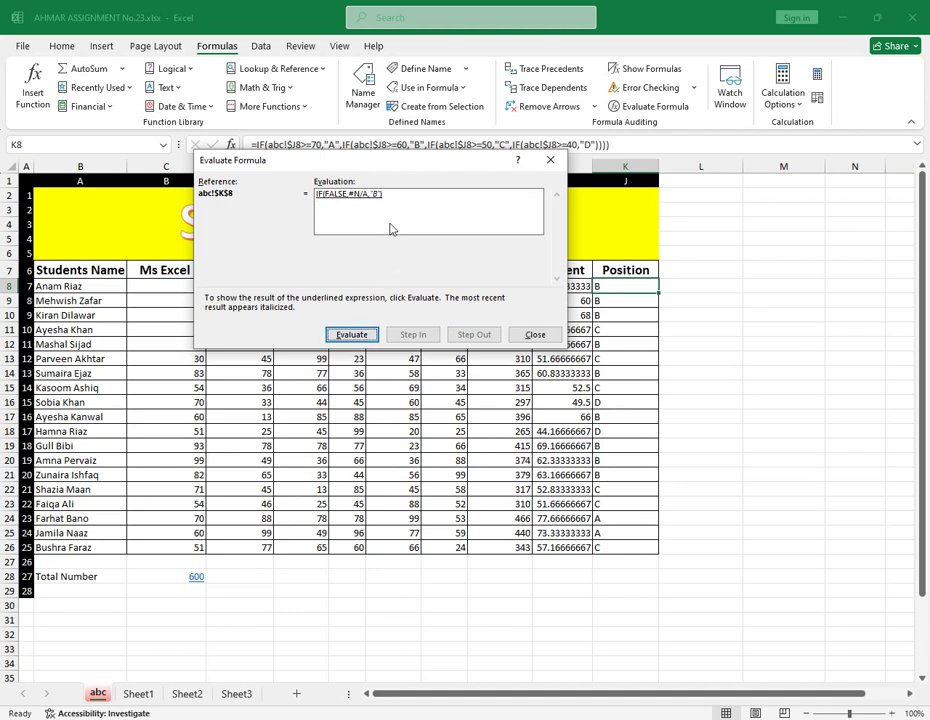
click(338, 336)
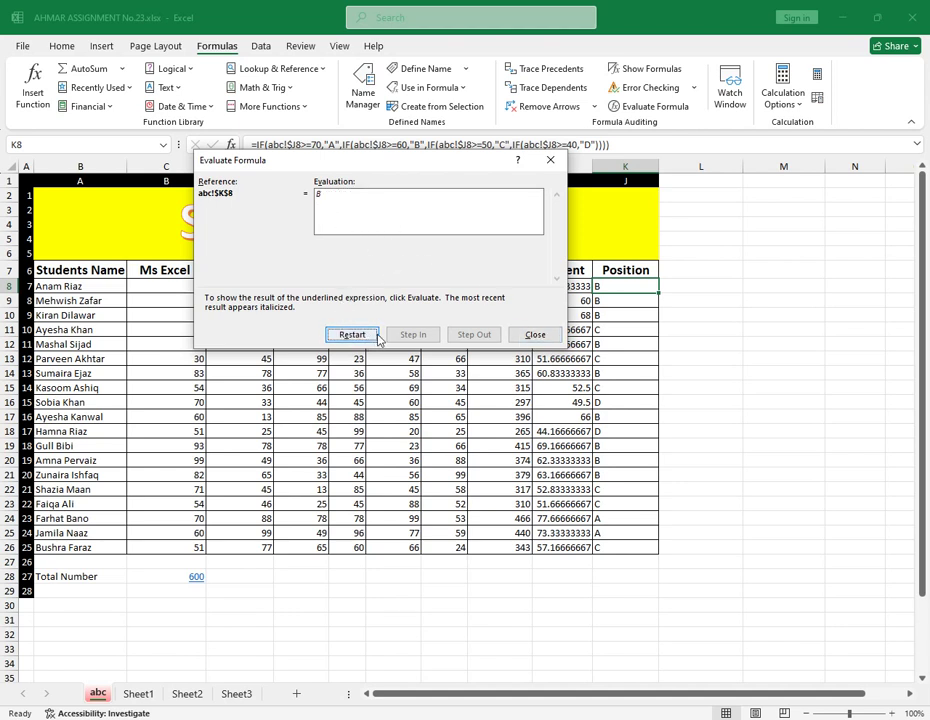
click(536, 335)
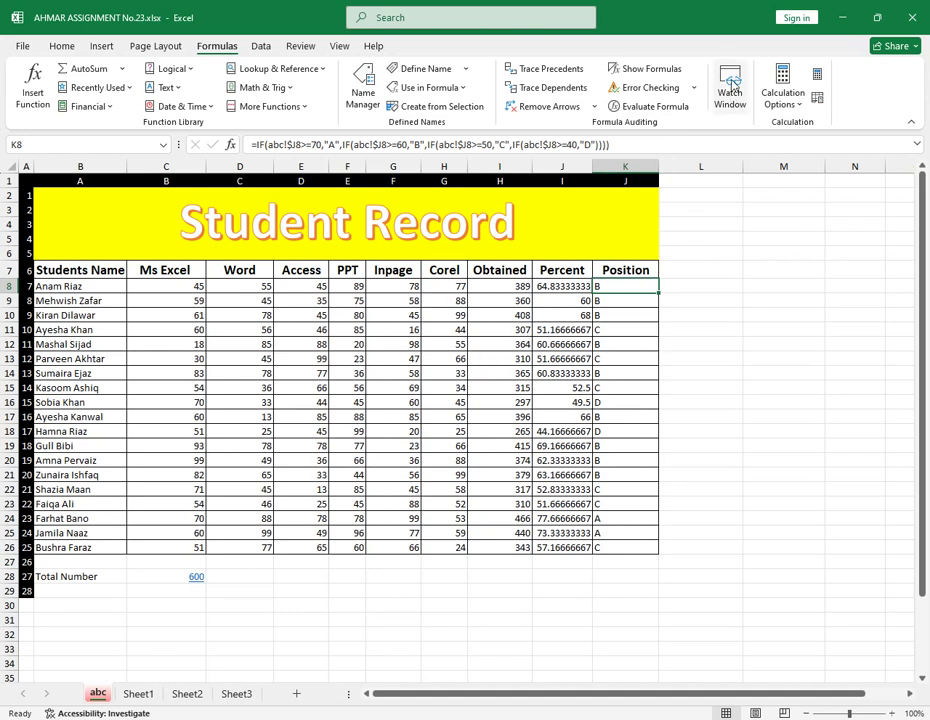
Step: Open the Watch Window with K8 selected, enlarge it and place it over the lower student rows, clear of K8
click(614, 373)
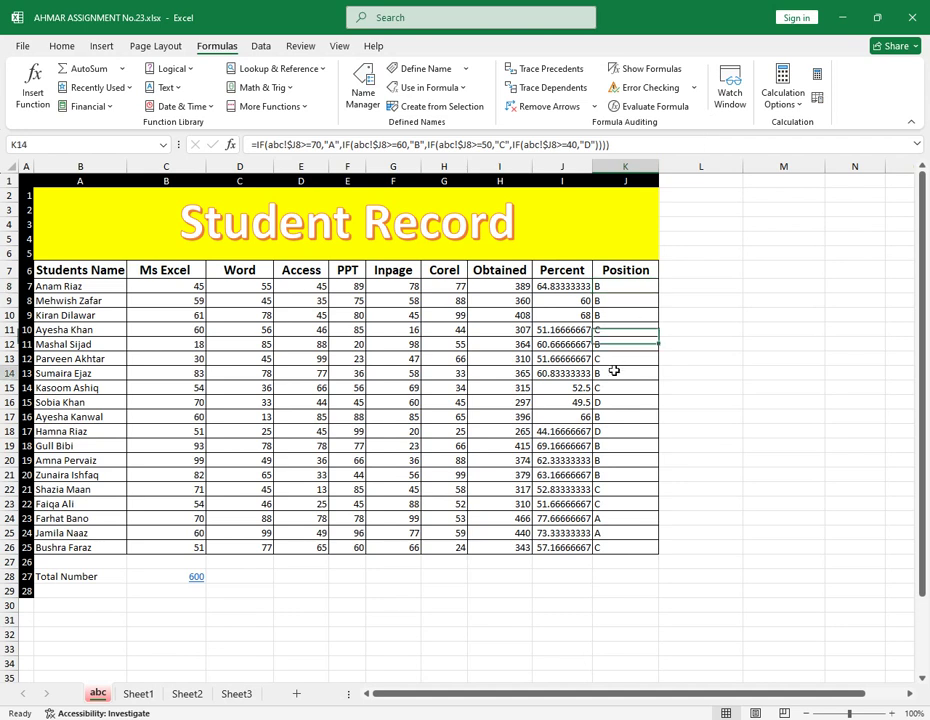
click(627, 287)
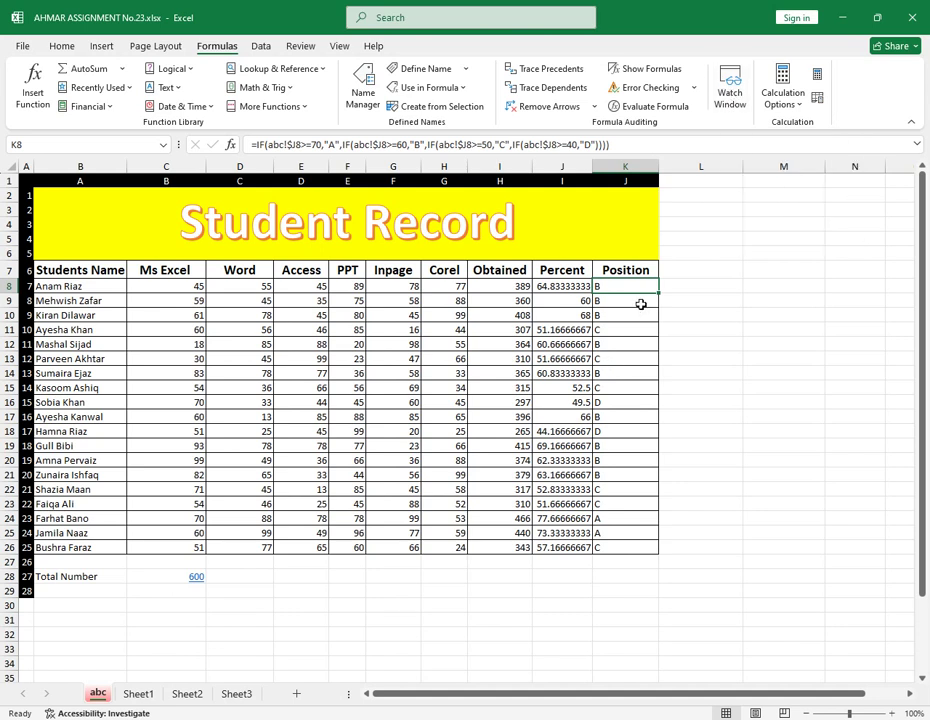
click(626, 330)
click(634, 289)
click(730, 92)
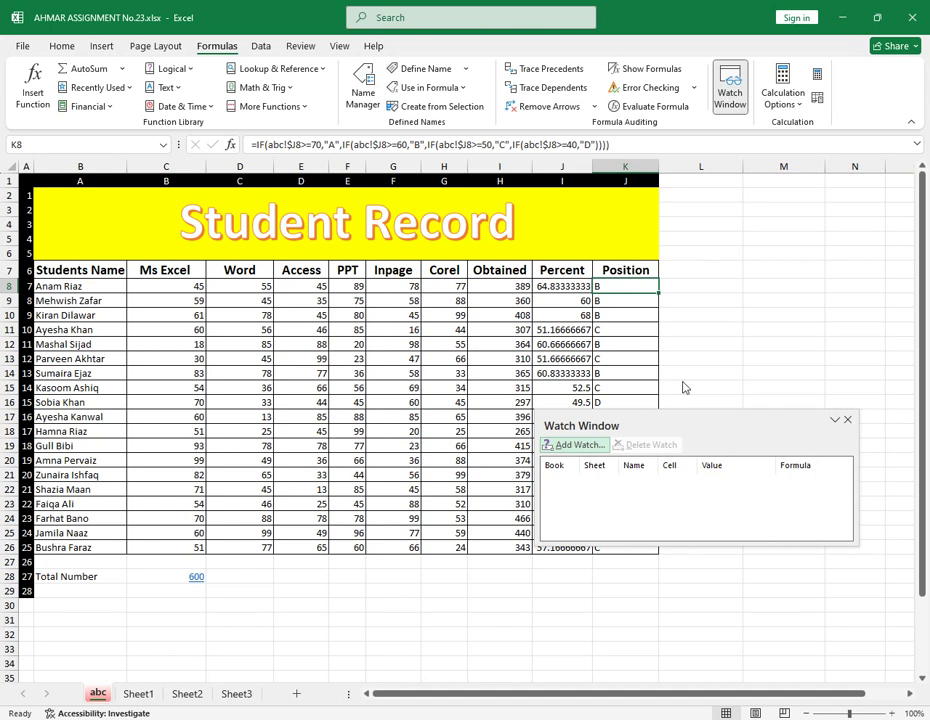
drag(679, 423, 247, 245)
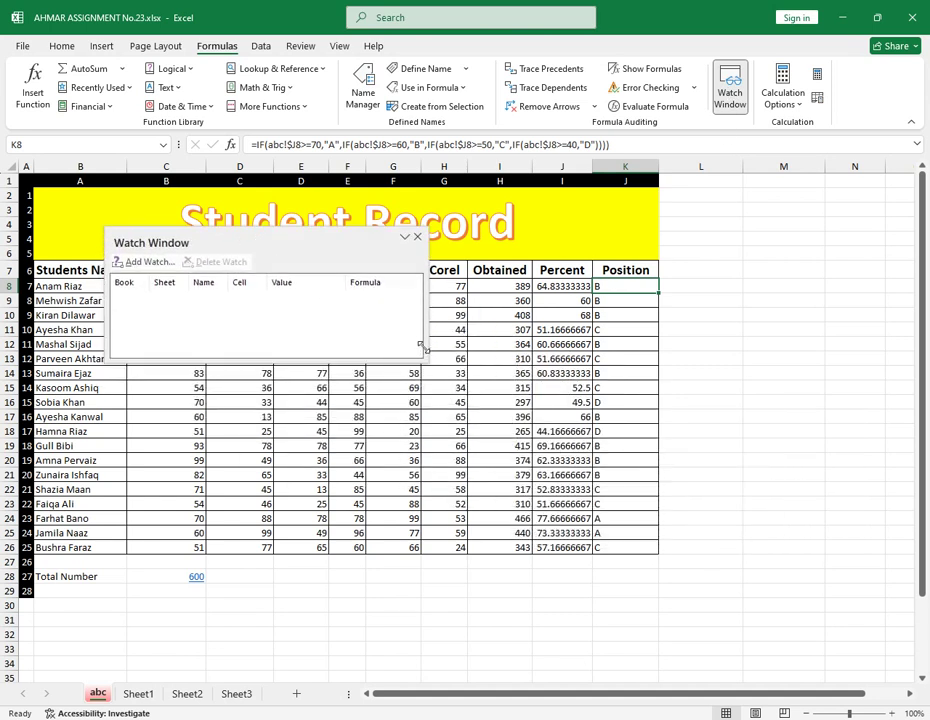
drag(422, 354, 557, 438)
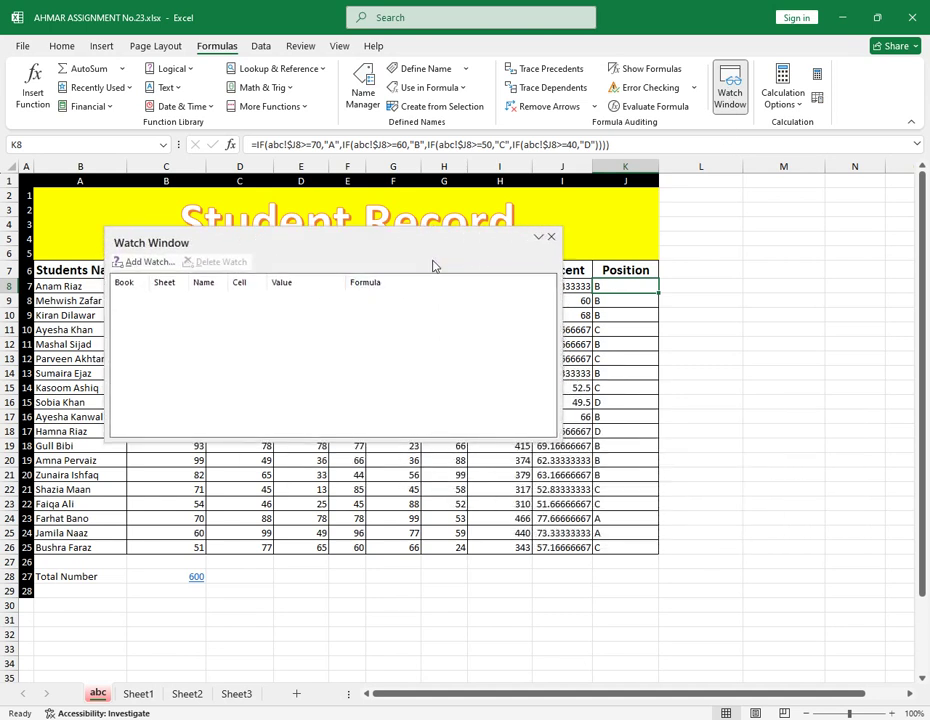
drag(332, 249, 318, 417)
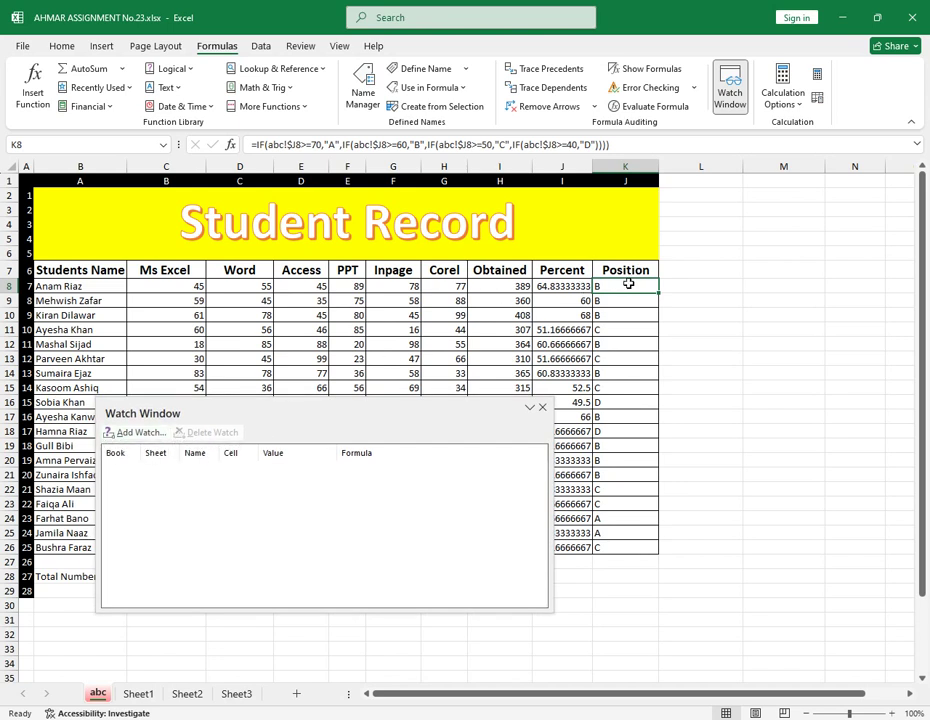
Step: Add a watch for cell K8 of the abc sheet and dock the Watch Window above the worksheet
click(155, 436)
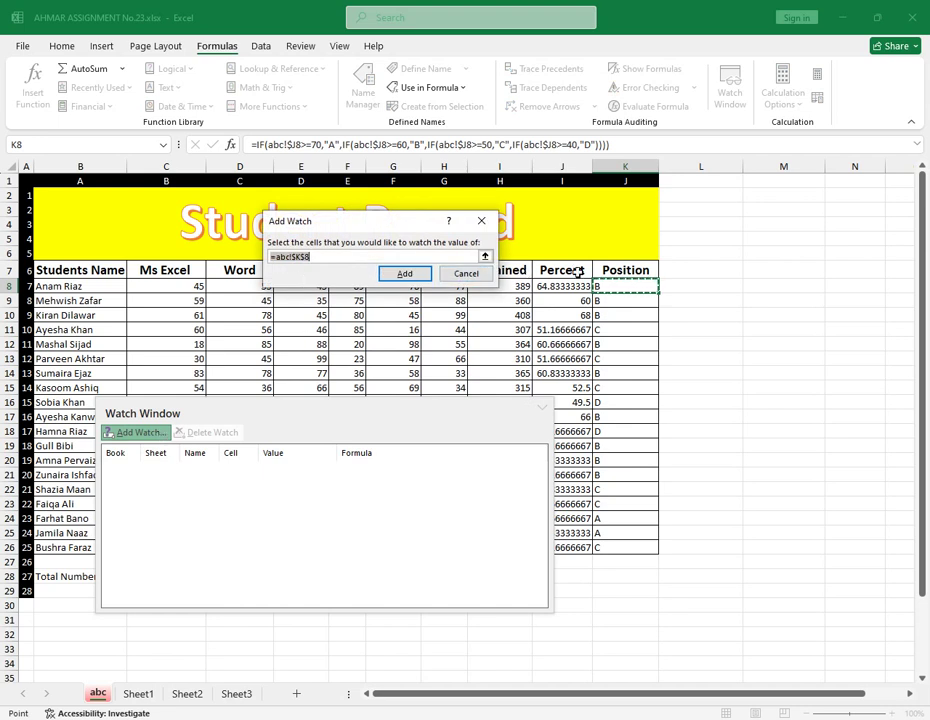
click(405, 276)
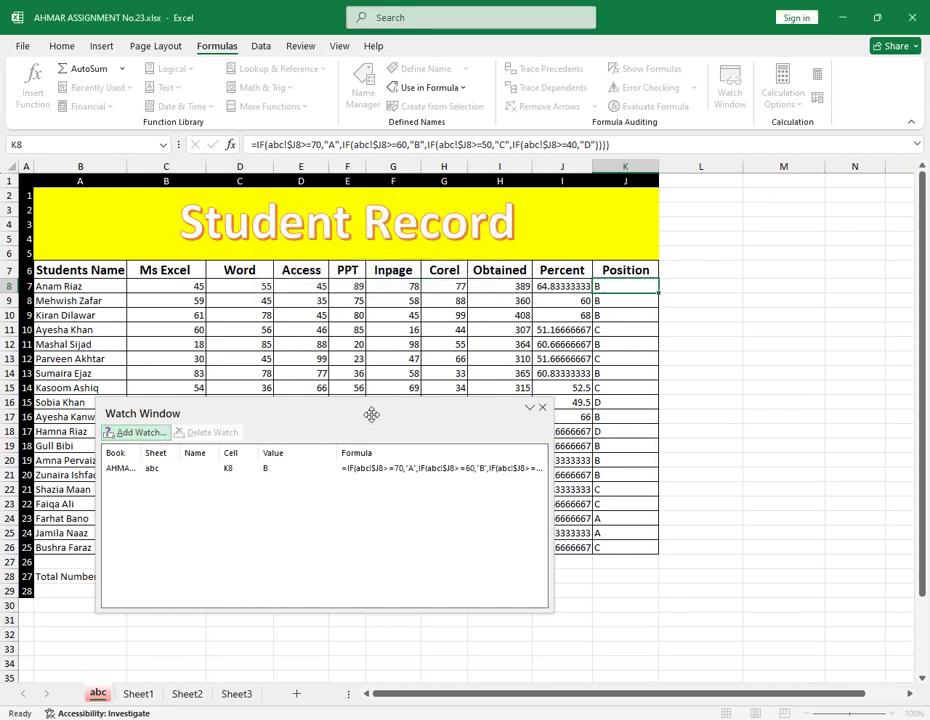
drag(370, 413, 340, 178)
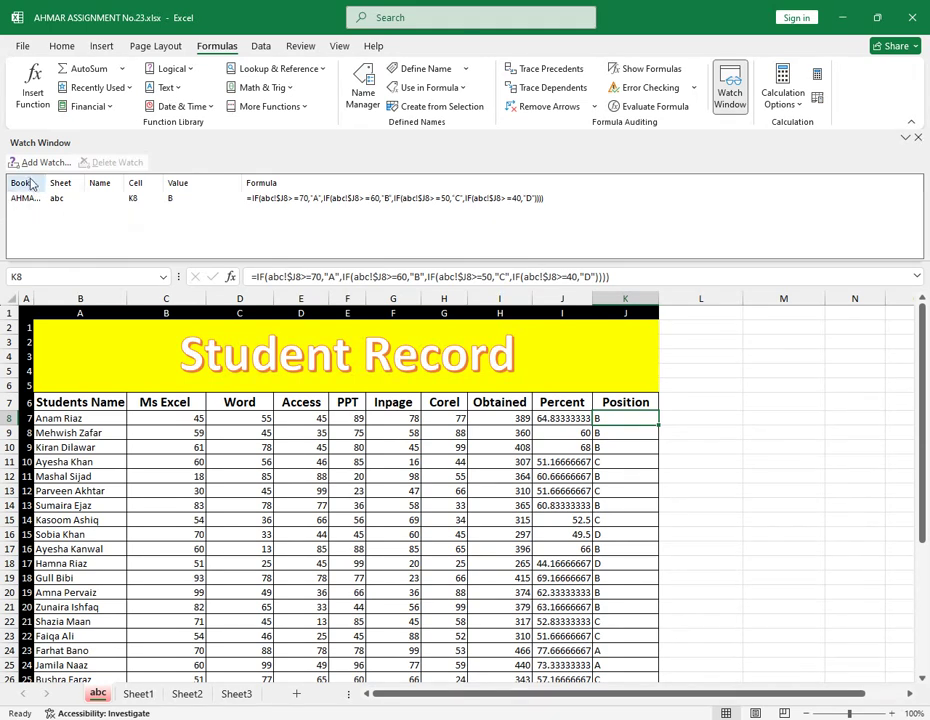
Step: Widen the Book and Sheet columns of the watch list to show the full workbook name, and close the Watch Window
drag(40, 183, 139, 188)
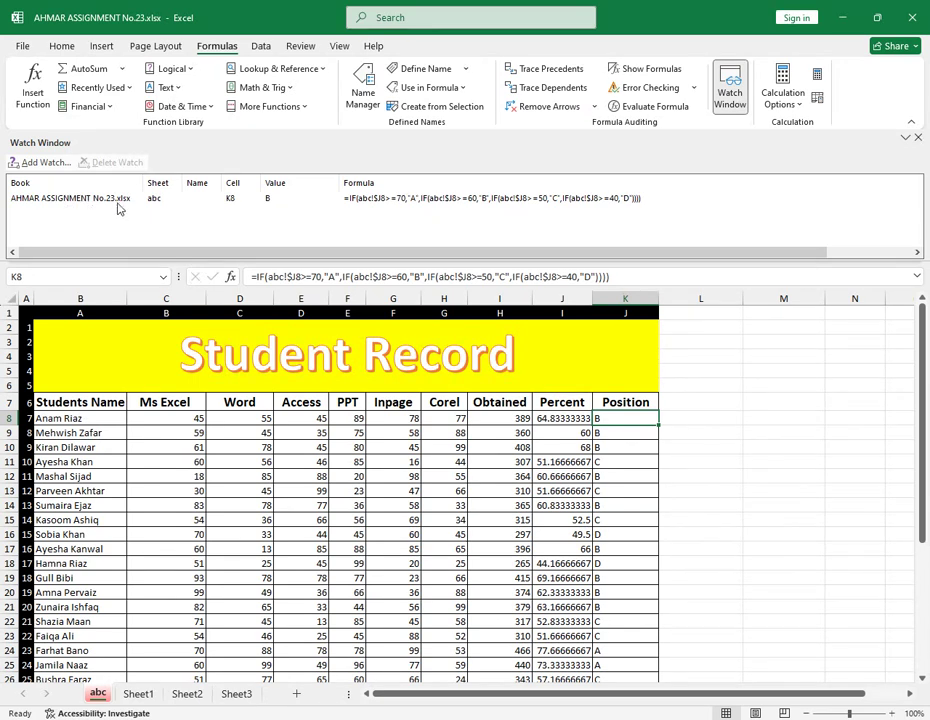
drag(183, 183, 195, 183)
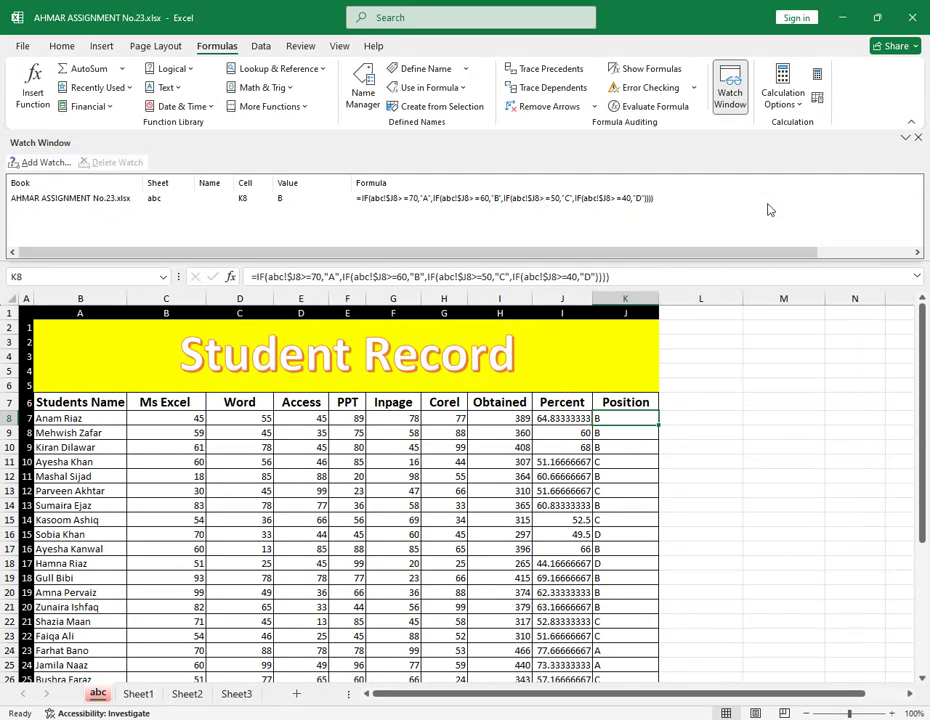
click(919, 141)
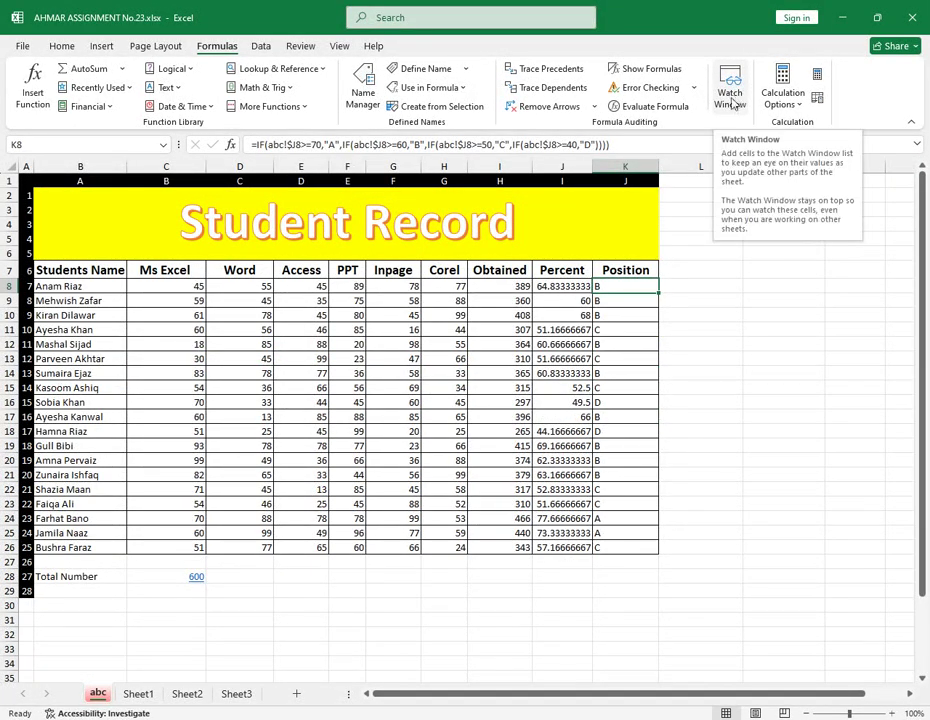
Step: Return to Sheet1 and review the SUM formula in H31 against its source cells H28:H30
click(304, 398)
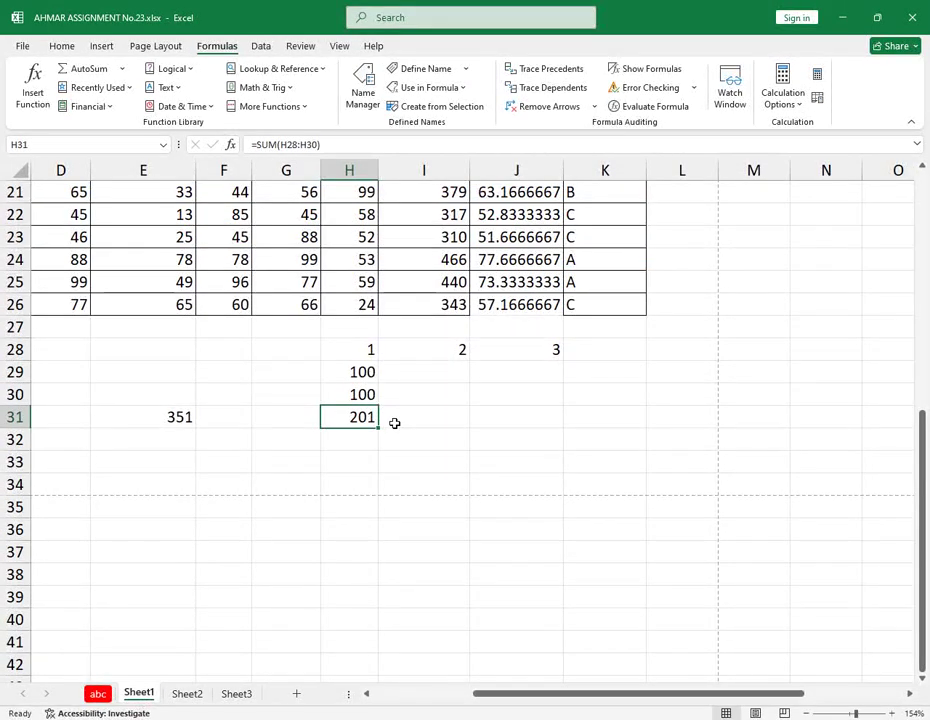
click(388, 440)
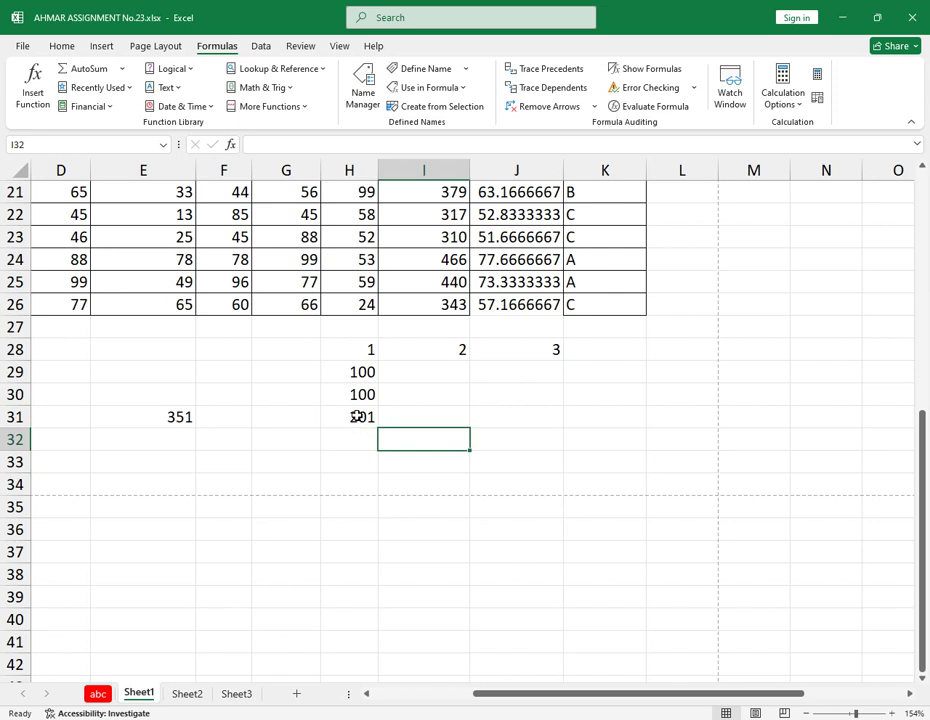
click(357, 416)
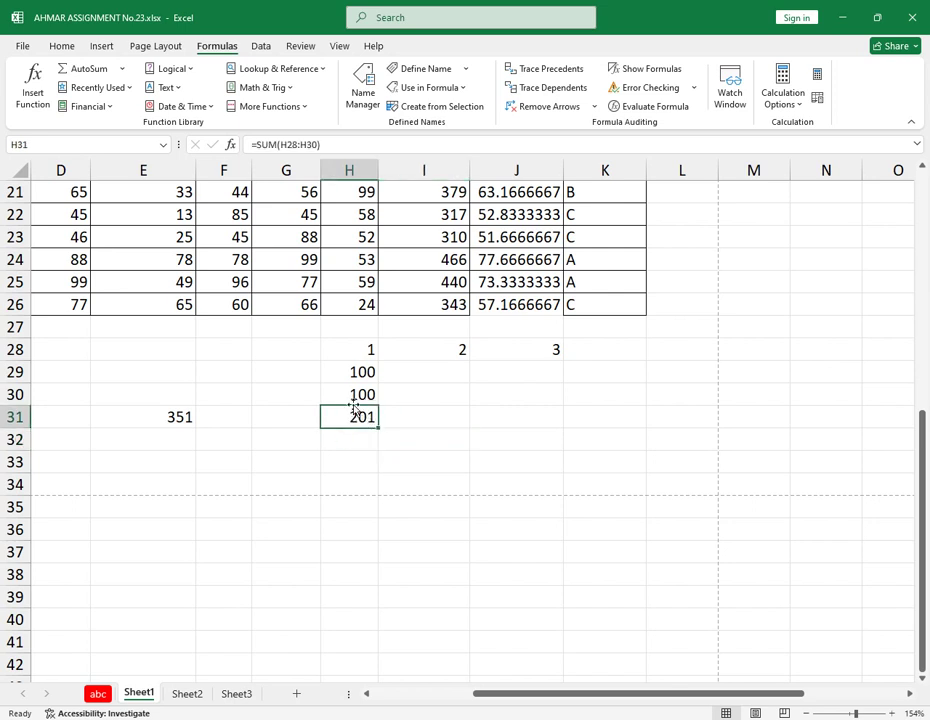
drag(366, 351, 358, 393)
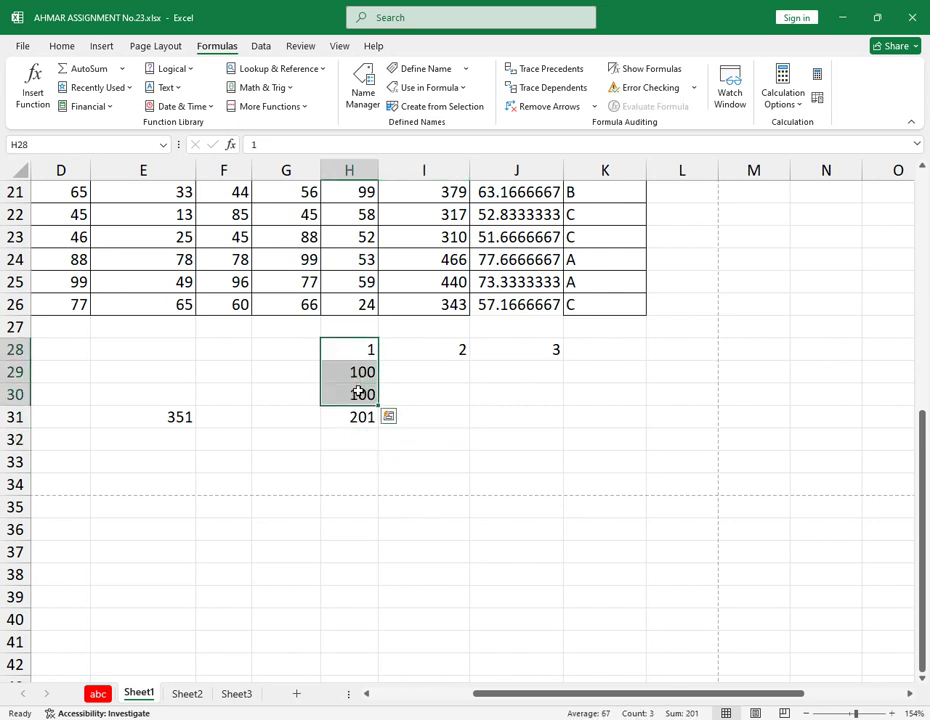
click(347, 436)
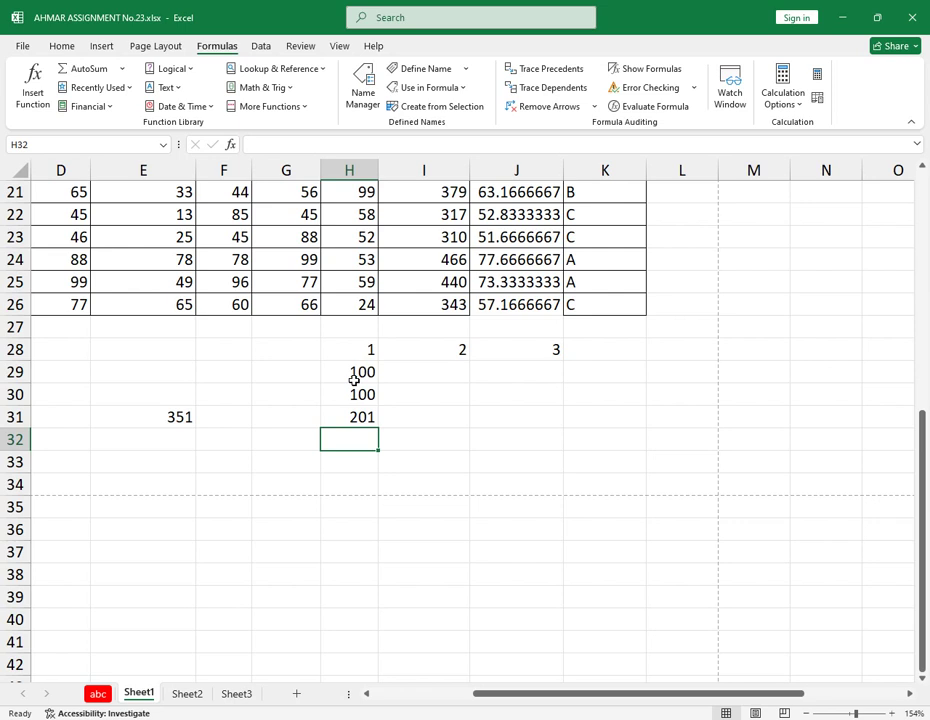
click(366, 352)
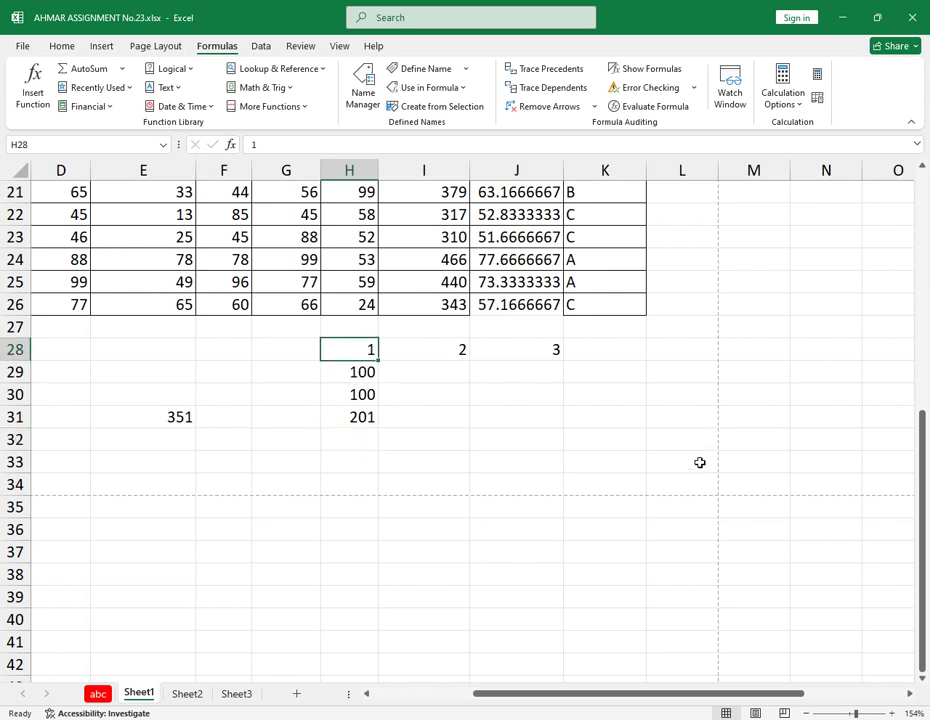
Step: Clear cell H28, check the SUM formula in H31, and enter 10 in H28
key(Delete)
click(366, 420)
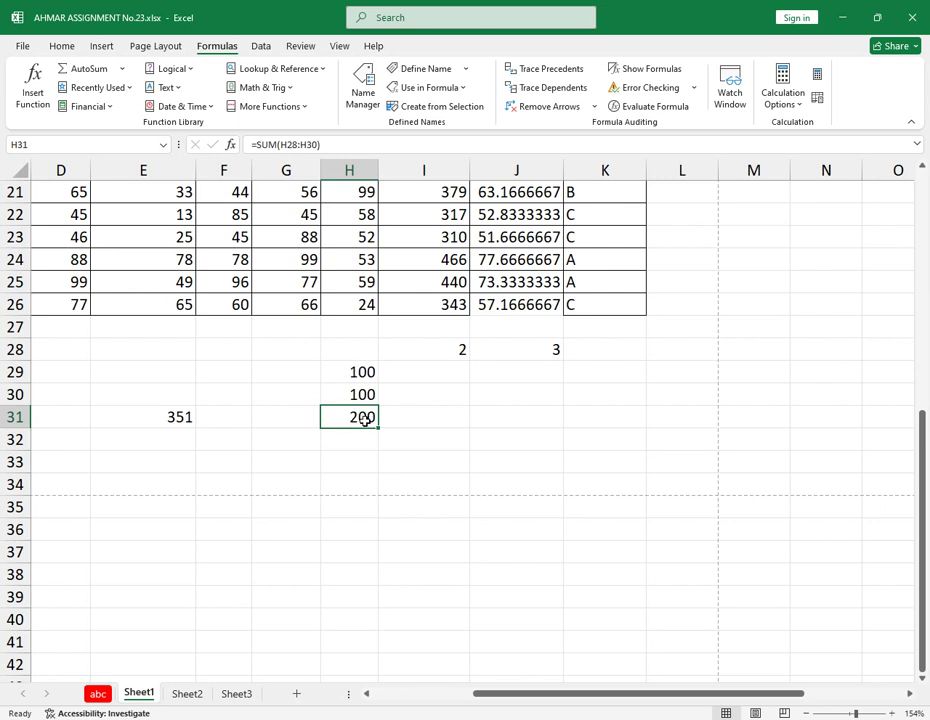
click(362, 352)
text(10)
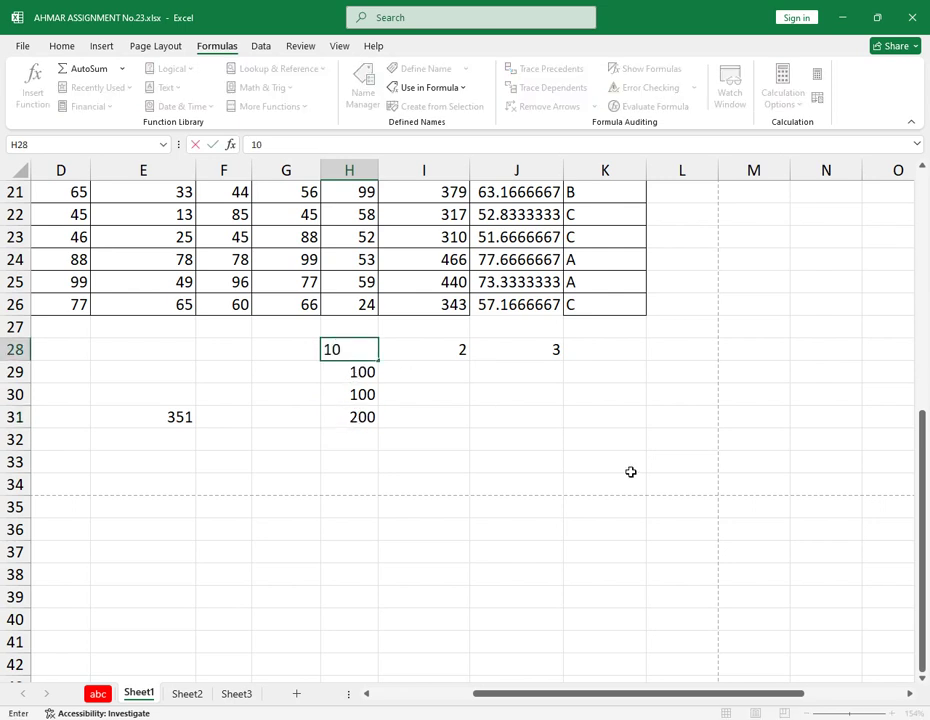
key(Return)
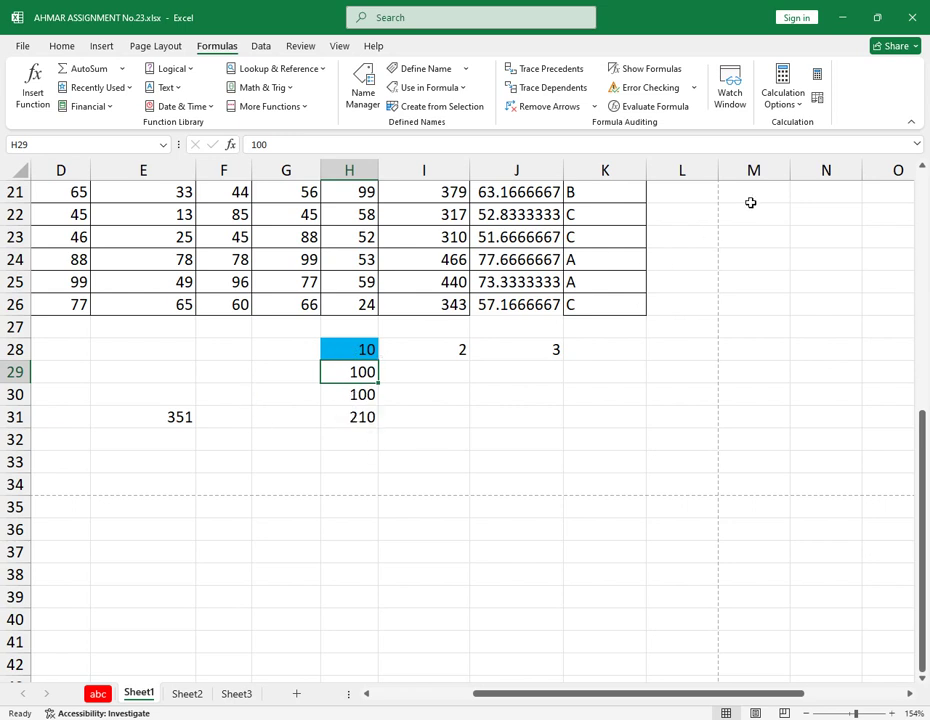
Step: Set the workbook's calculation mode to Manual
click(802, 110)
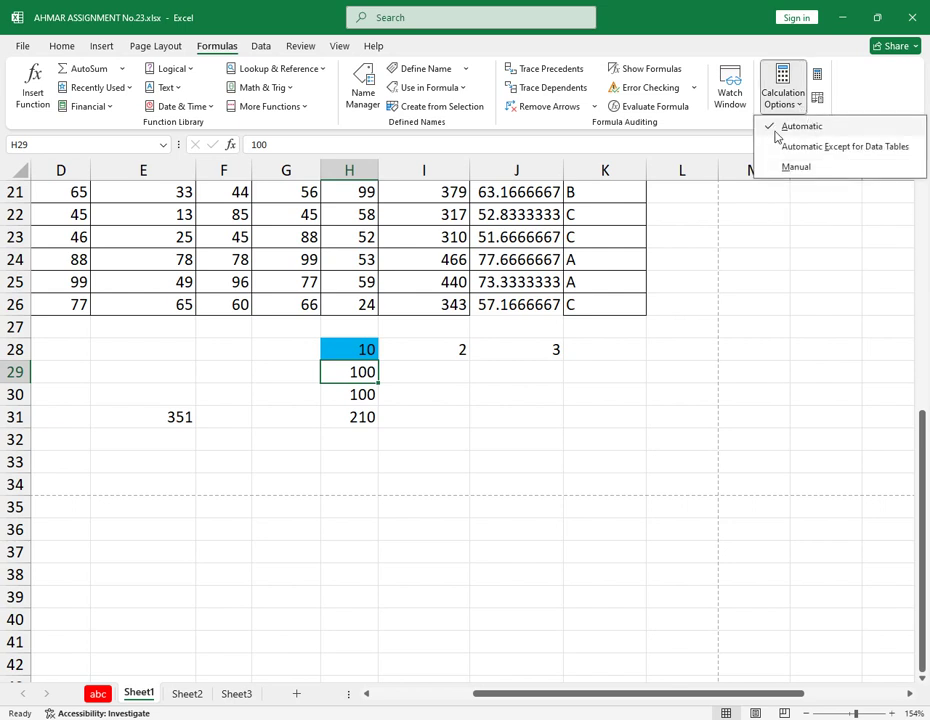
click(797, 167)
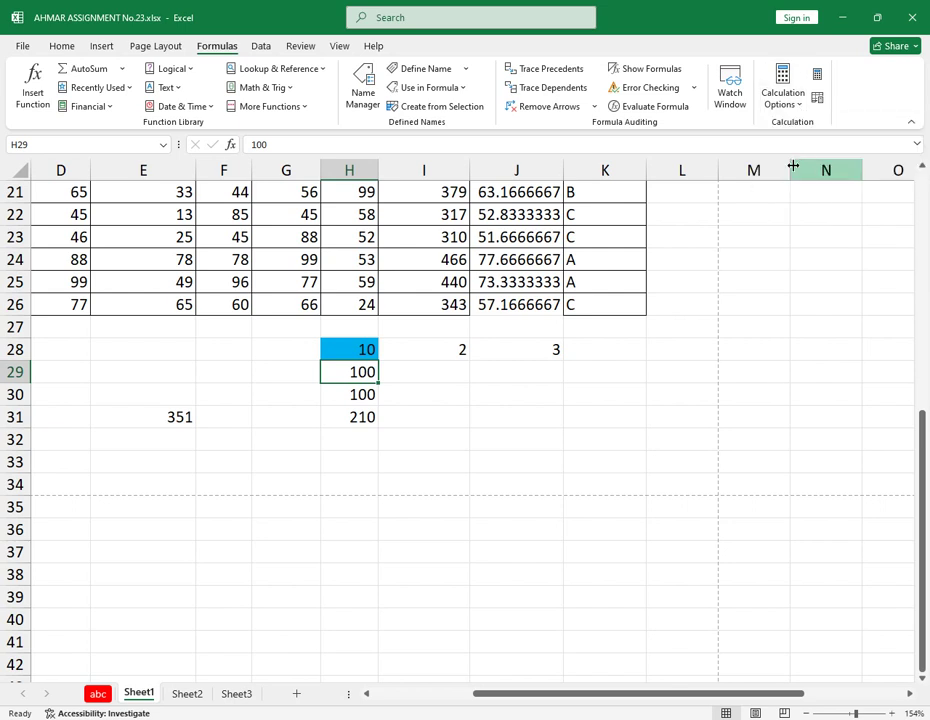
click(423, 409)
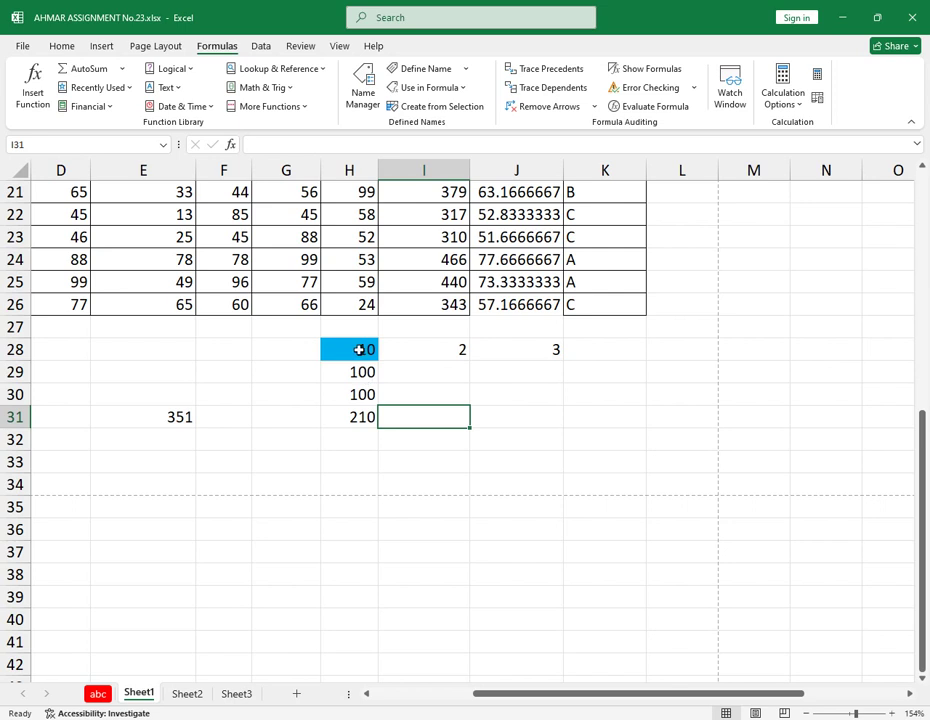
Step: Clear the value in H28 under manual calculation and check the SUM formula in H31
click(359, 349)
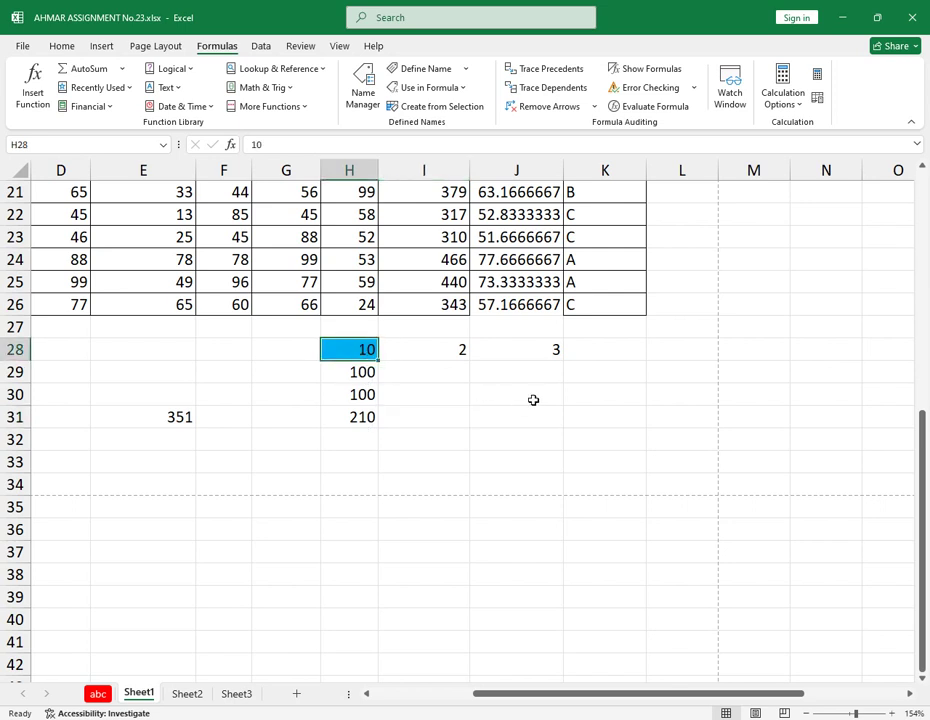
key(Delete)
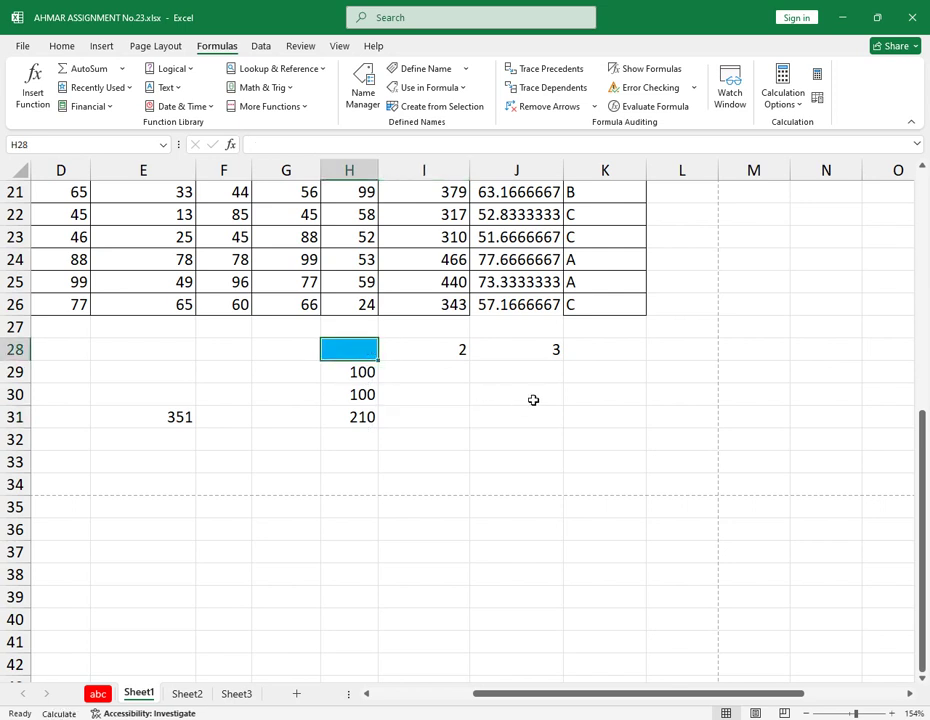
key(Down)
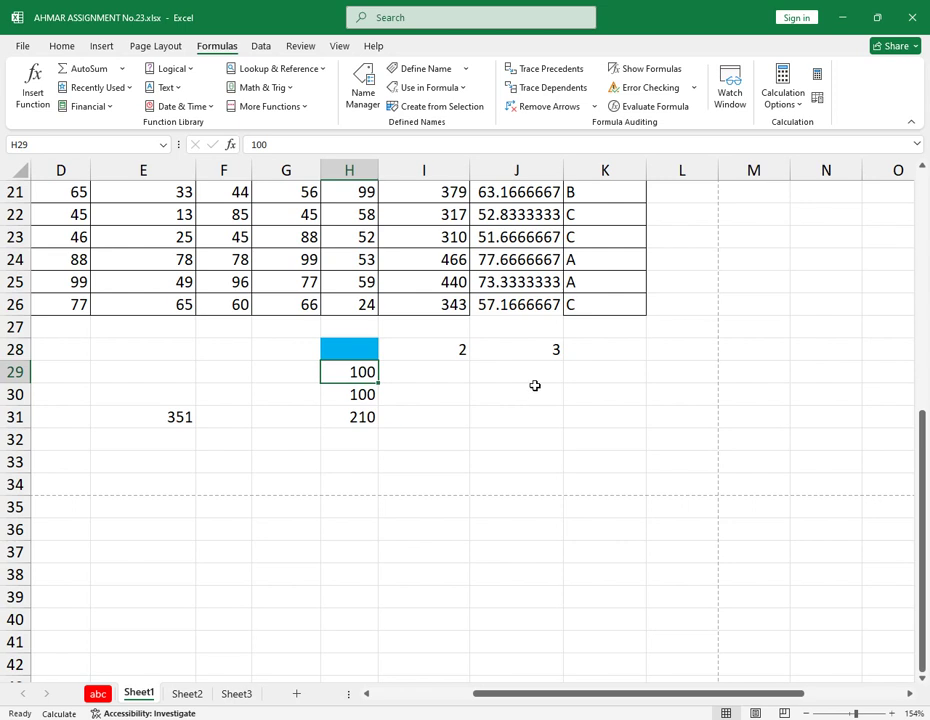
click(348, 418)
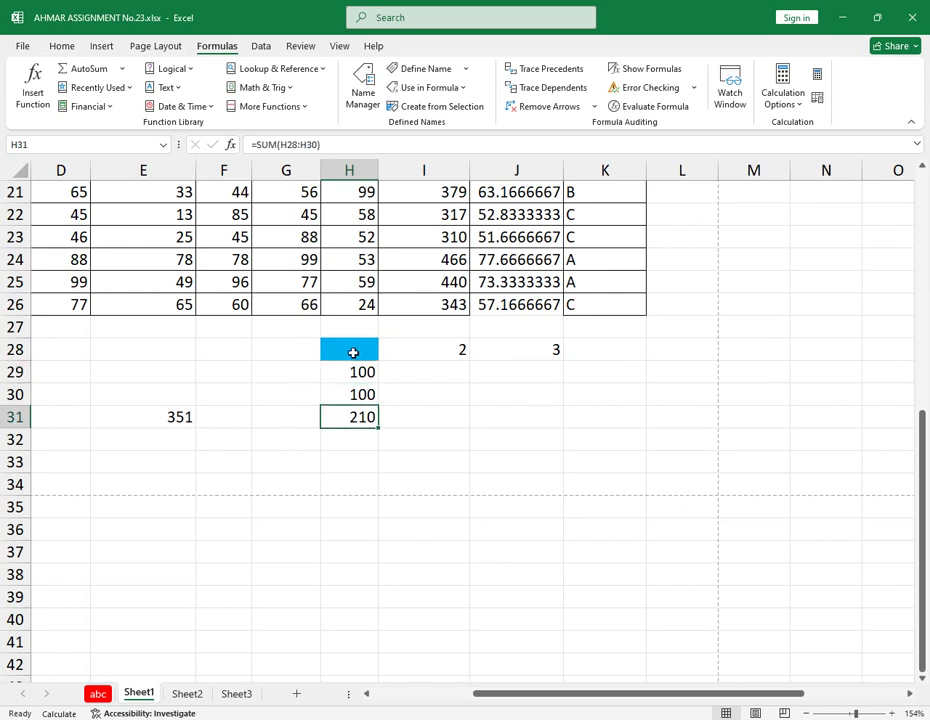
click(353, 353)
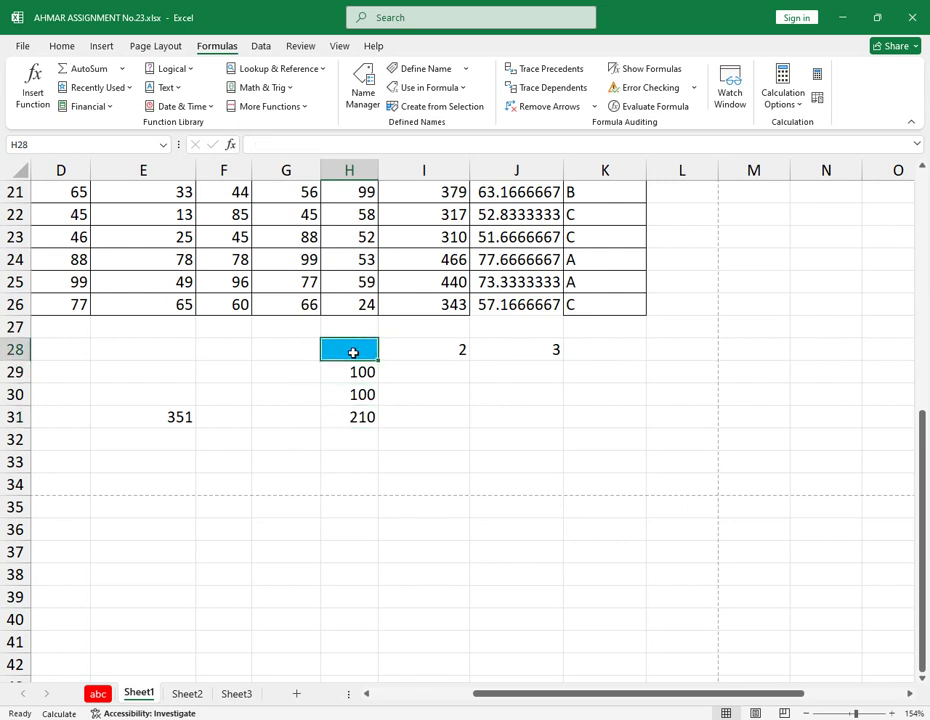
Step: Recalculate the workbook with Calculate Now and check the SUM formula in H31
click(798, 104)
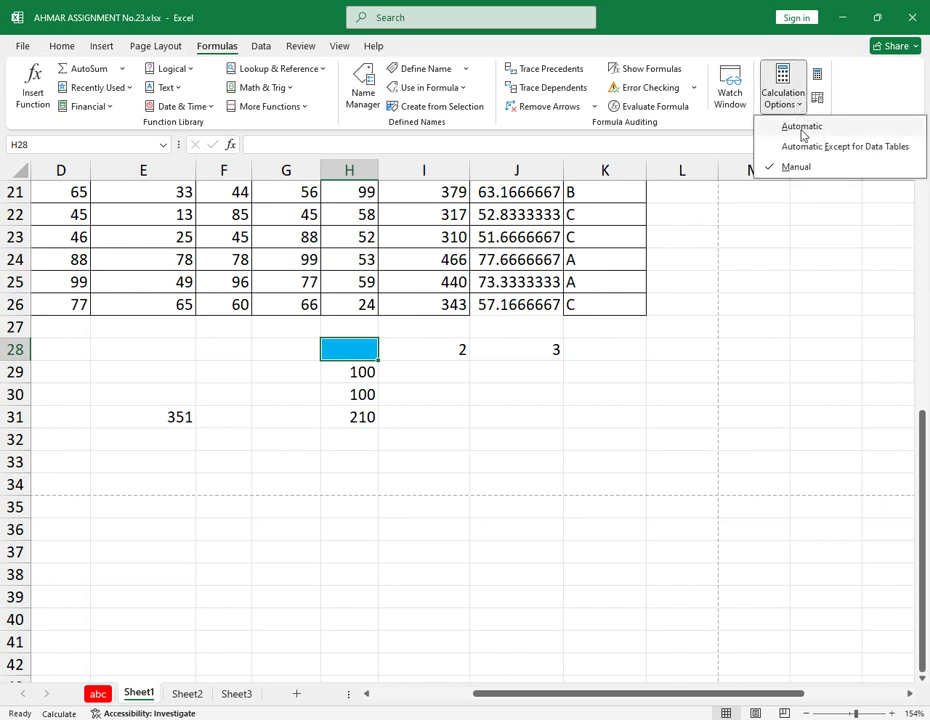
click(703, 25)
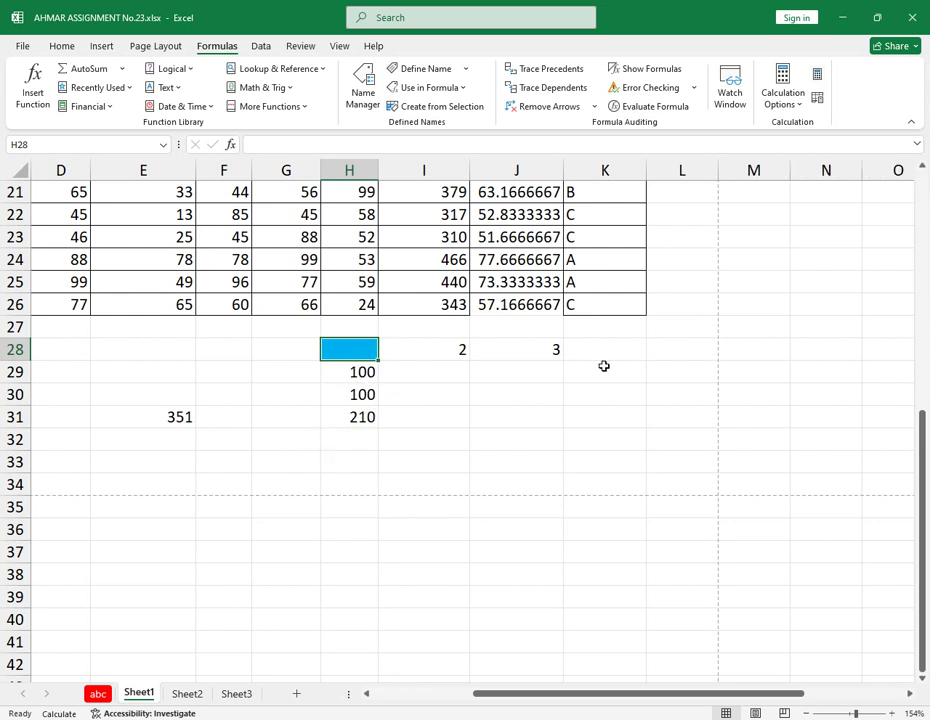
click(819, 77)
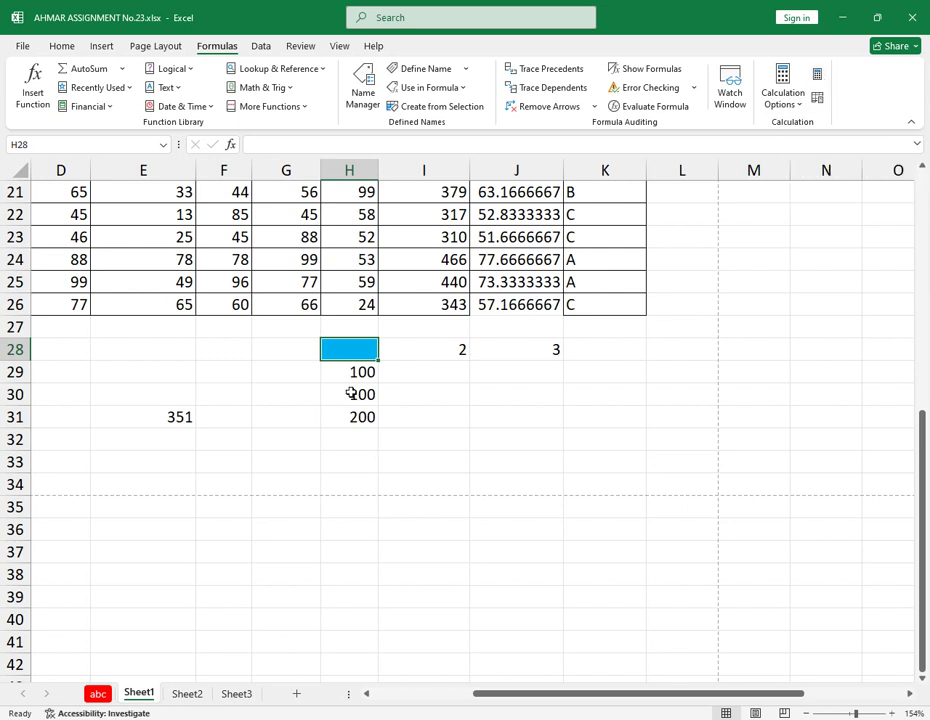
click(358, 428)
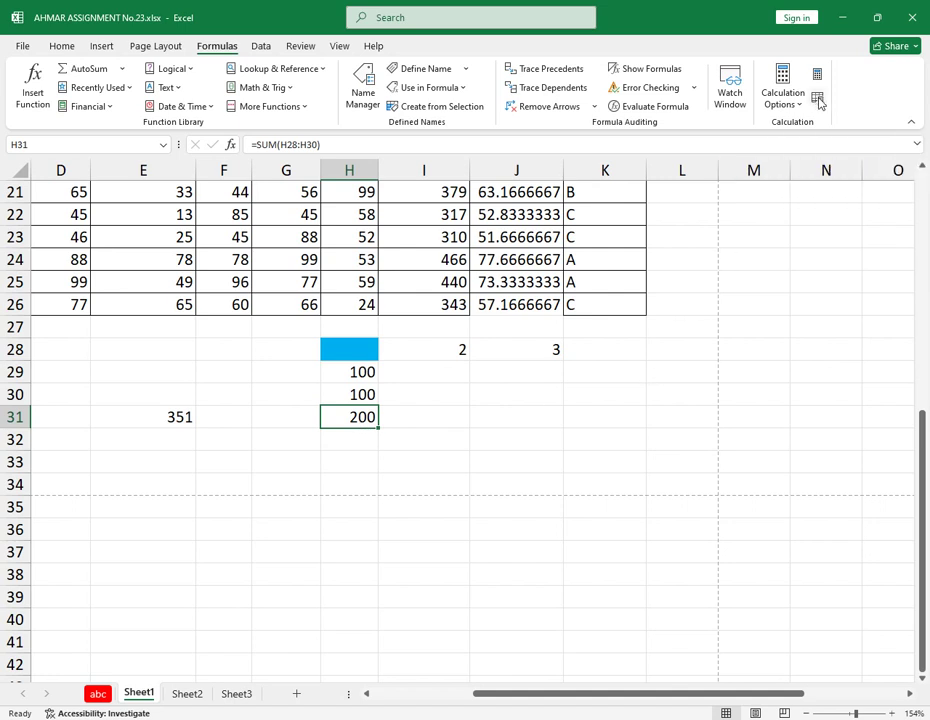
Step: Set the workbook's calculation mode back to Automatic
scroll(449, 437, up, 2)
scroll(482, 282, up, 2)
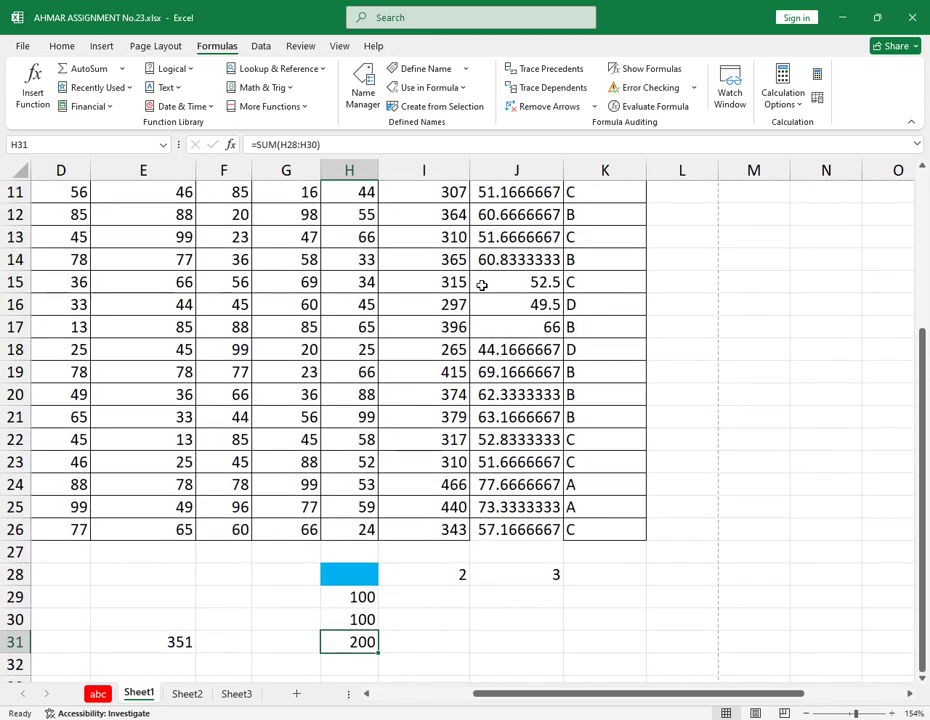
scroll(401, 536, down, 4)
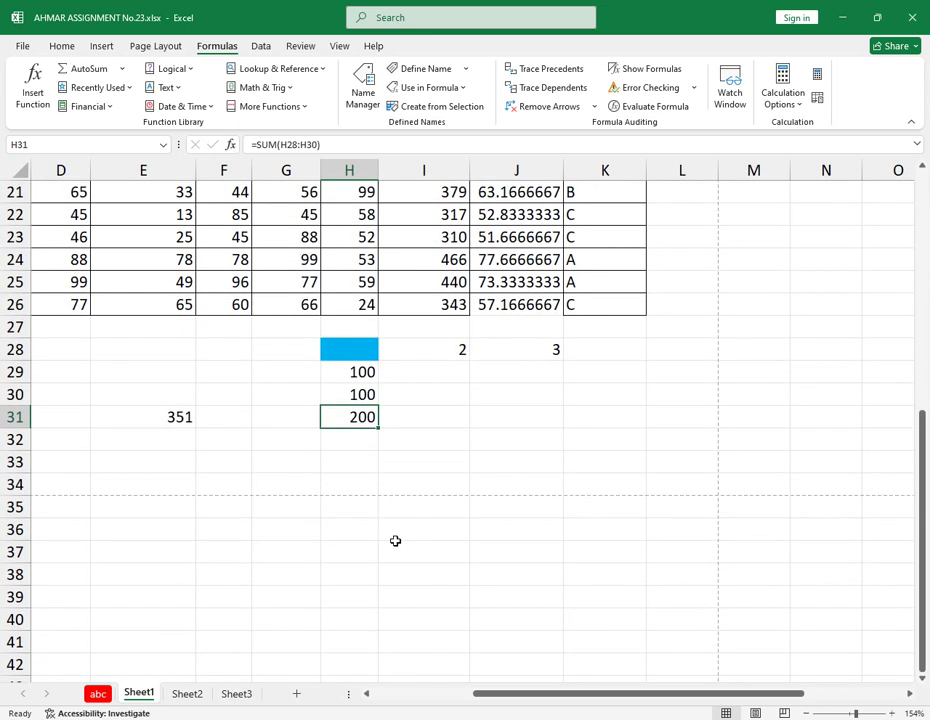
click(797, 110)
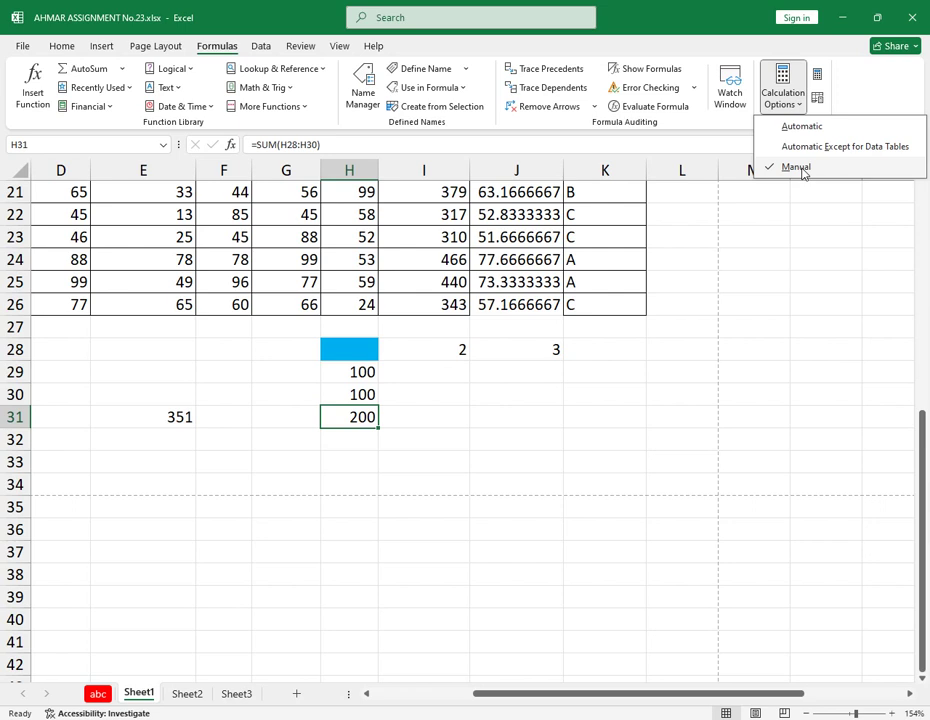
click(806, 130)
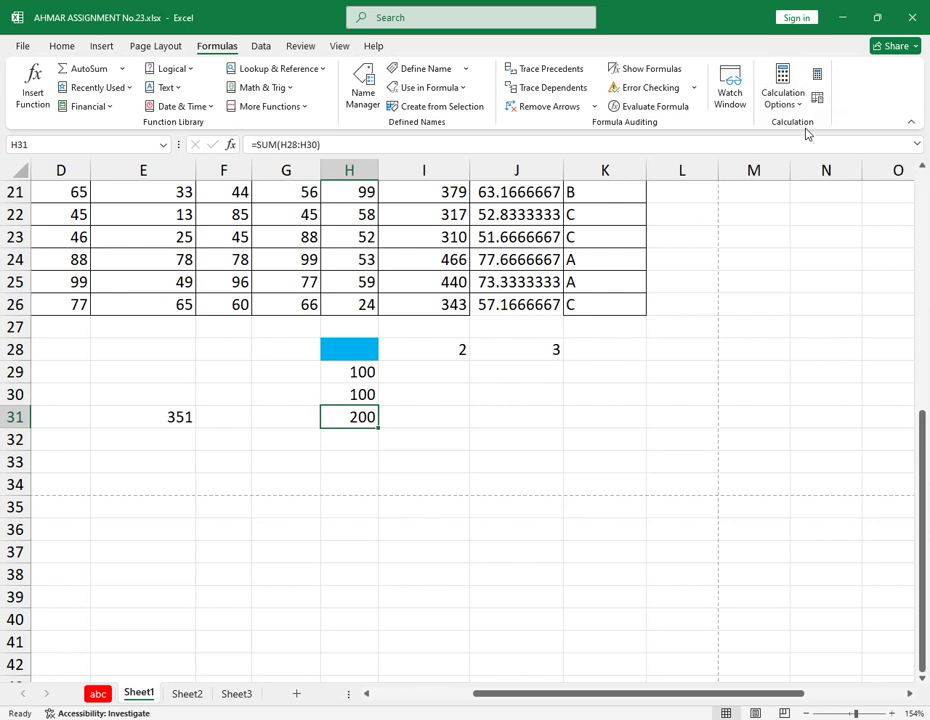